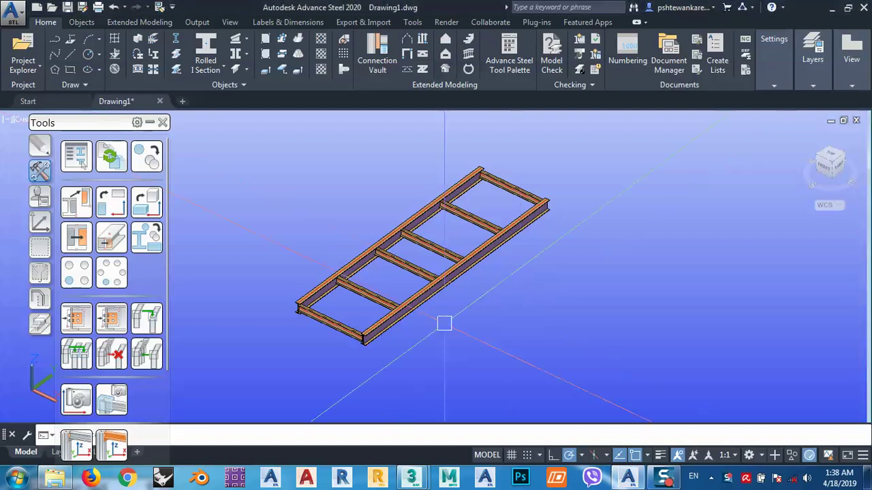
Inspect the beam frame and the joint between the long main beam and the first intermediate cross beam
middle_click_drag(352, 307, 405, 306)
key("Escape")
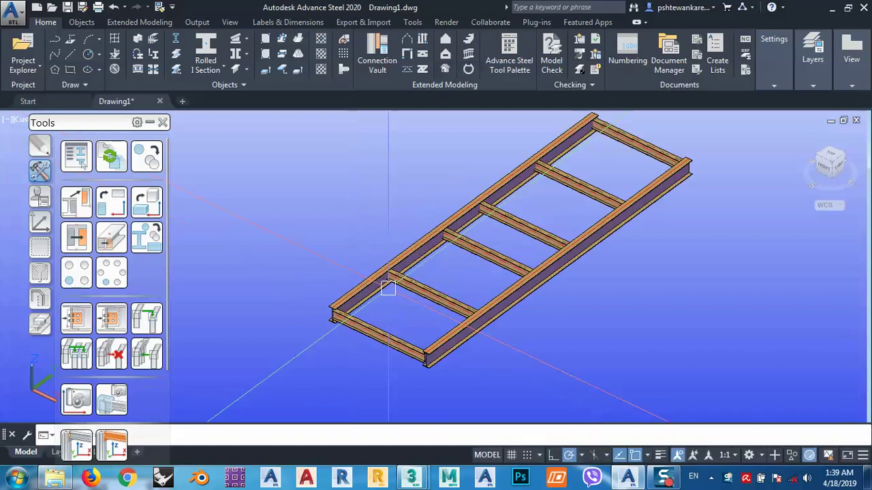
scroll(390, 286, "up", 4)
middle_click_drag(398, 276, 424, 278)
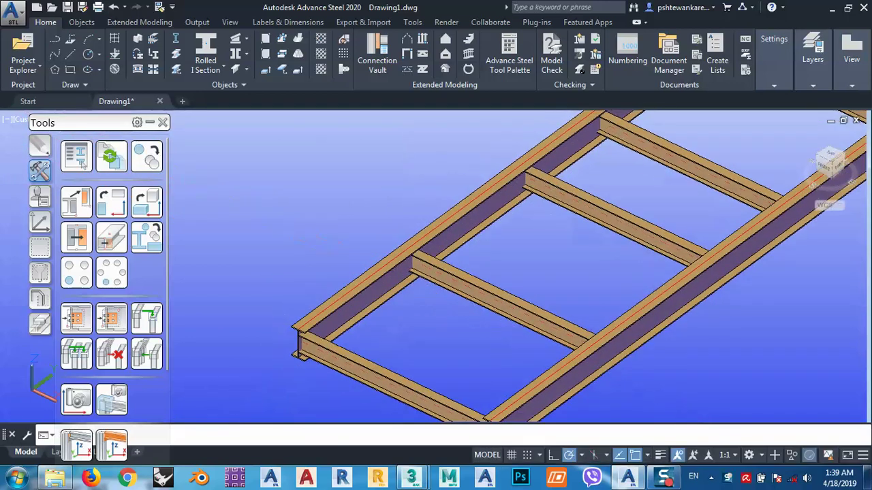
scroll(412, 265, "down", 4)
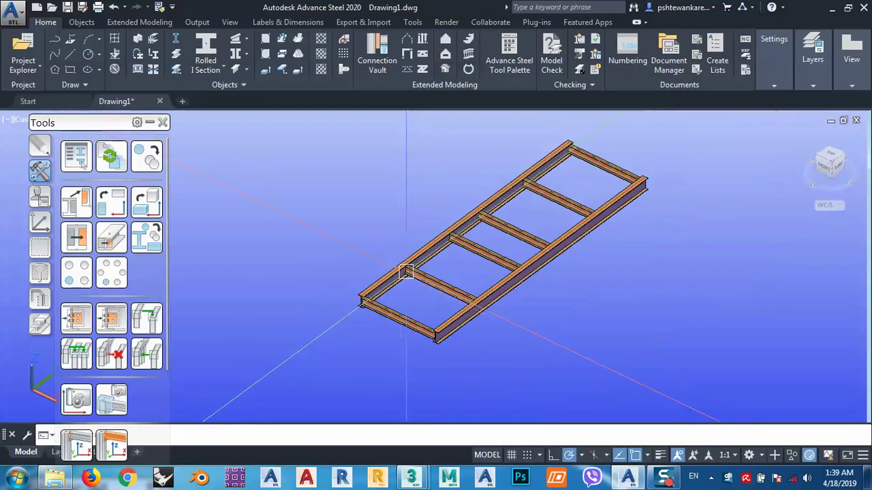
scroll(409, 273, "up", 5)
scroll(422, 271, "down", 4)
scroll(406, 267, "up", 4)
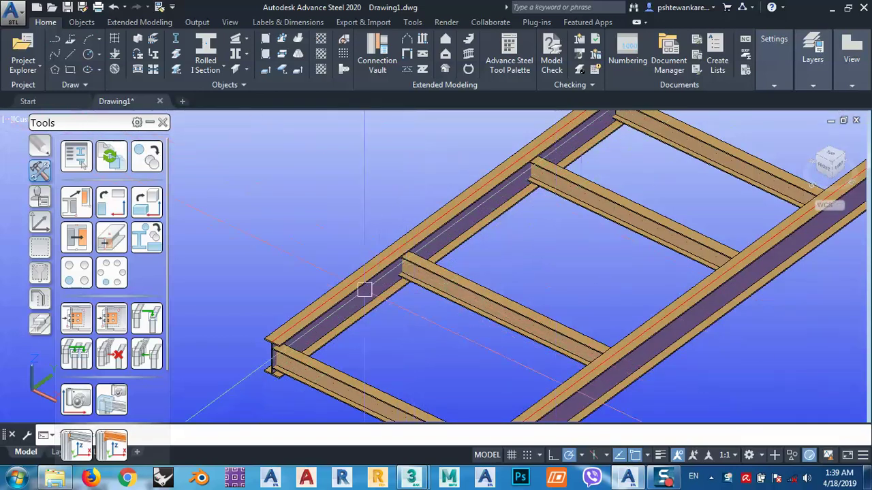
scroll(373, 205, "down", 2)
scroll(379, 254, "up", 3)
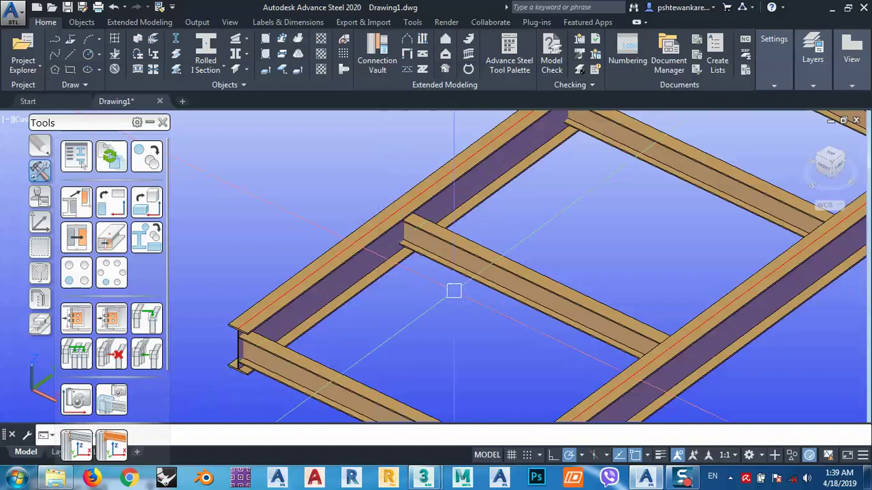
middle_click_drag(465, 294, 450, 292)
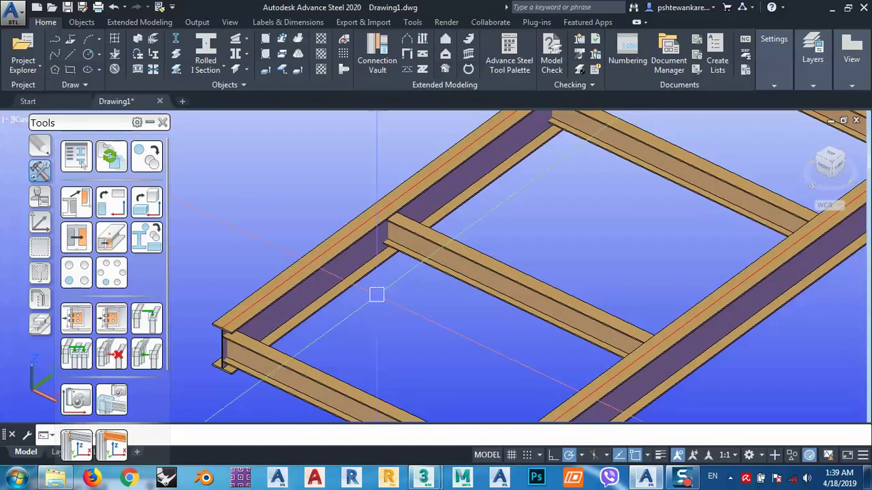
Insert a Shear plate connection from the favorites, joining the long main beam to the first intermediate cross beam
left_click(150, 122)
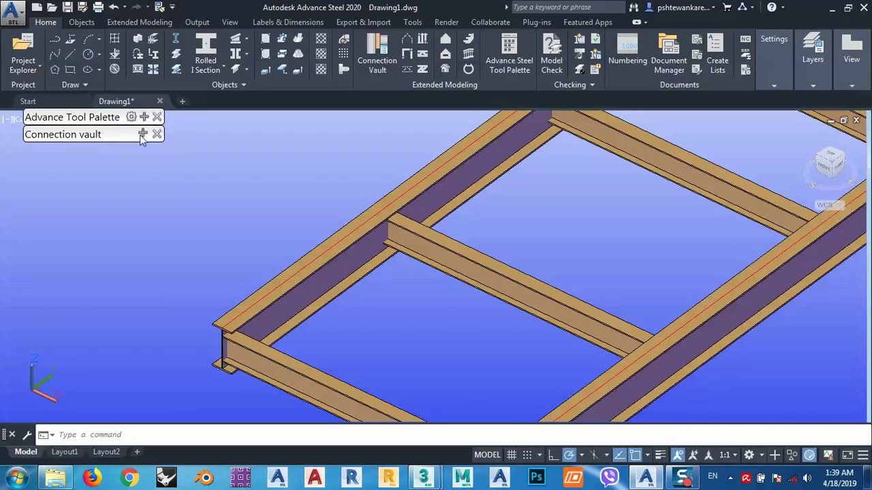
left_click(144, 135)
left_click(85, 214)
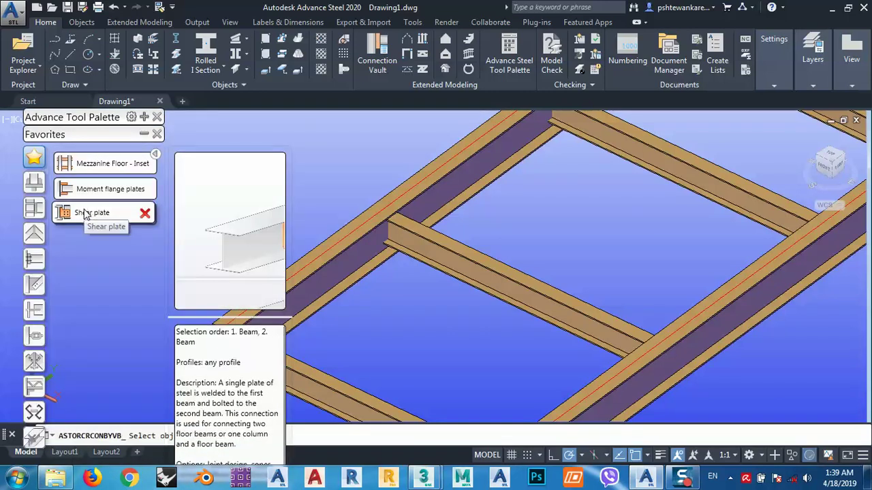
middle_click_drag(385, 285, 495, 270)
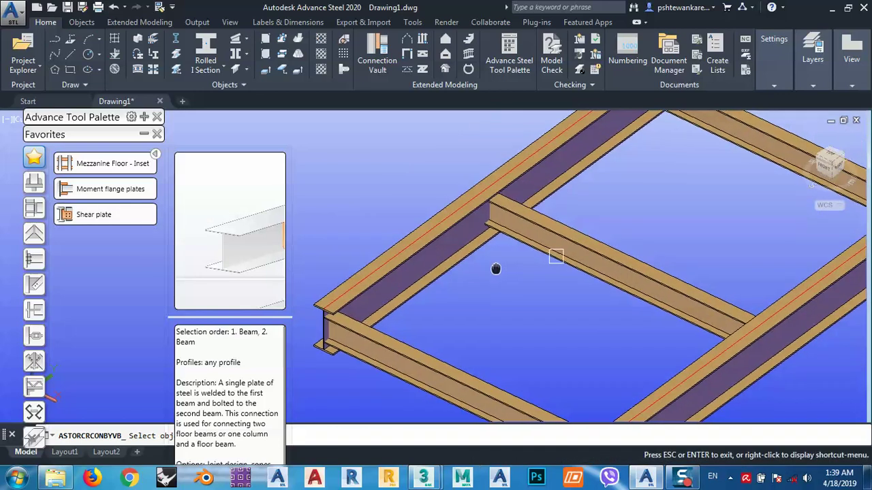
left_click(459, 215)
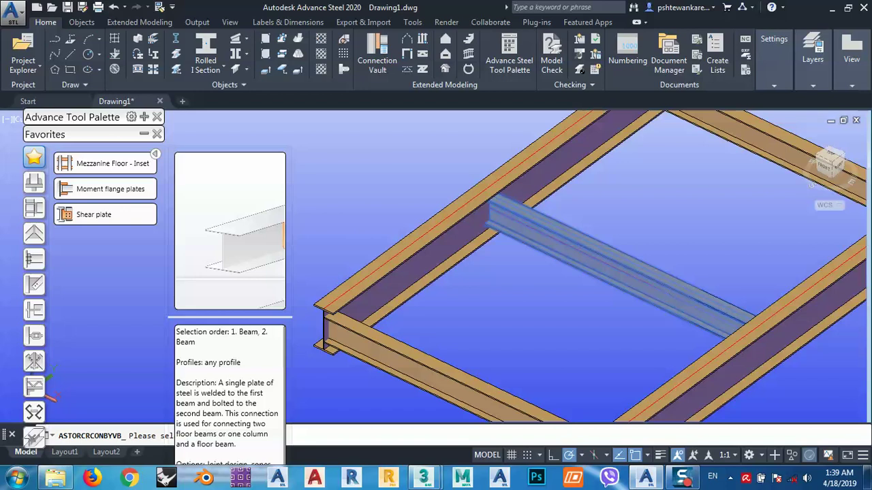
left_click(530, 236)
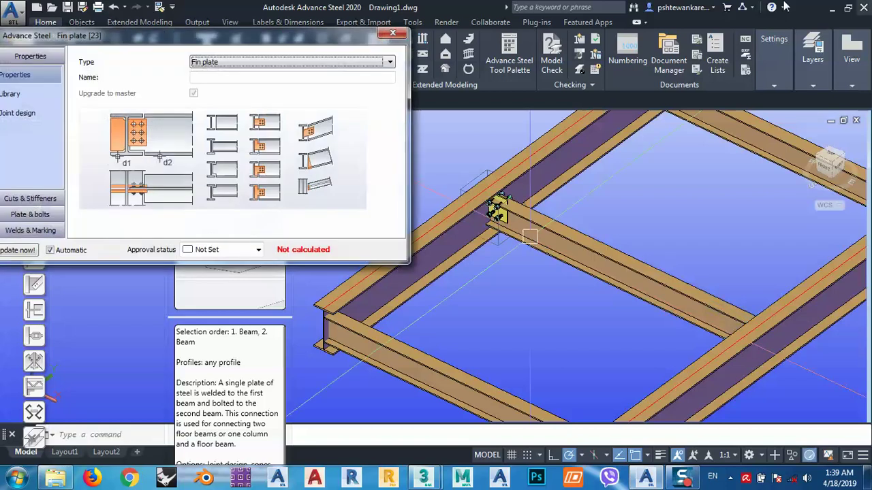
Set the fin plate's beam cut back set out to From flange
left_click(34, 198)
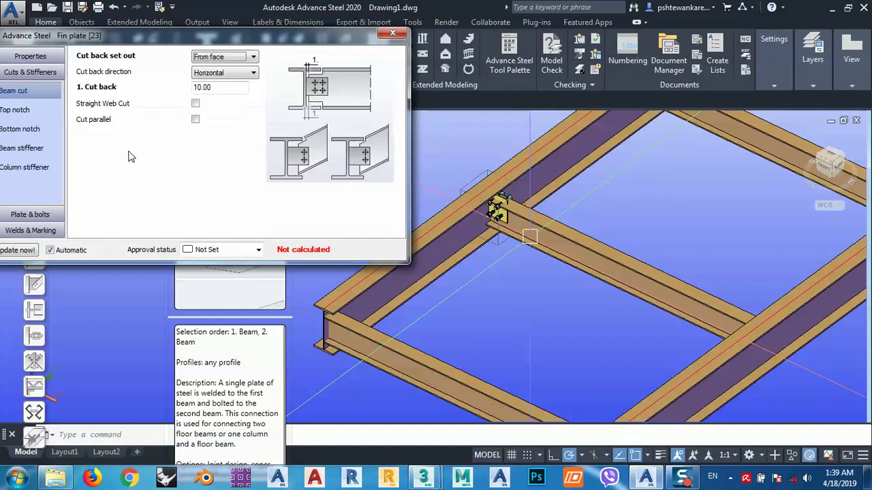
left_click(225, 56)
left_click(223, 85)
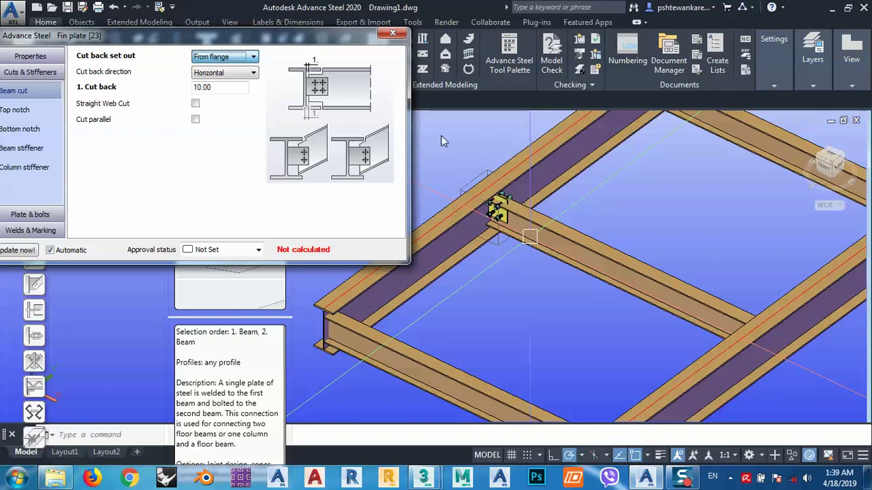
left_click_drag(282, 36, 304, 23)
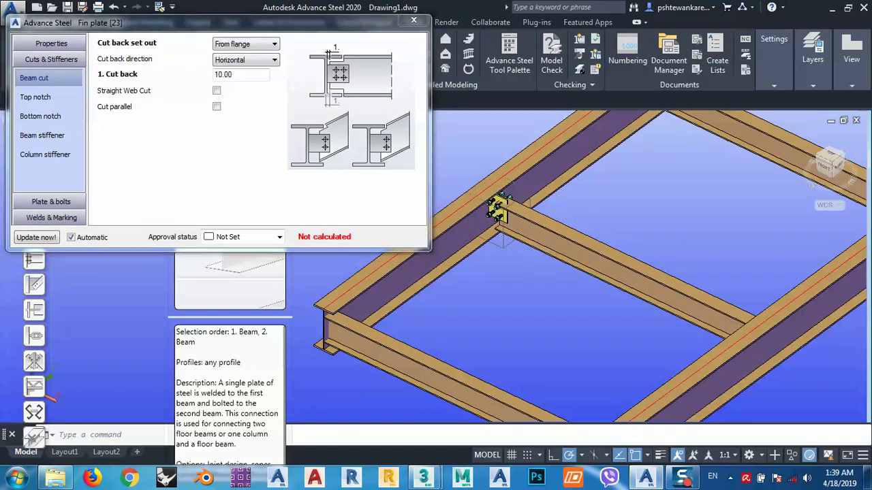
middle_click_drag(517, 299, 574, 286, "shift")
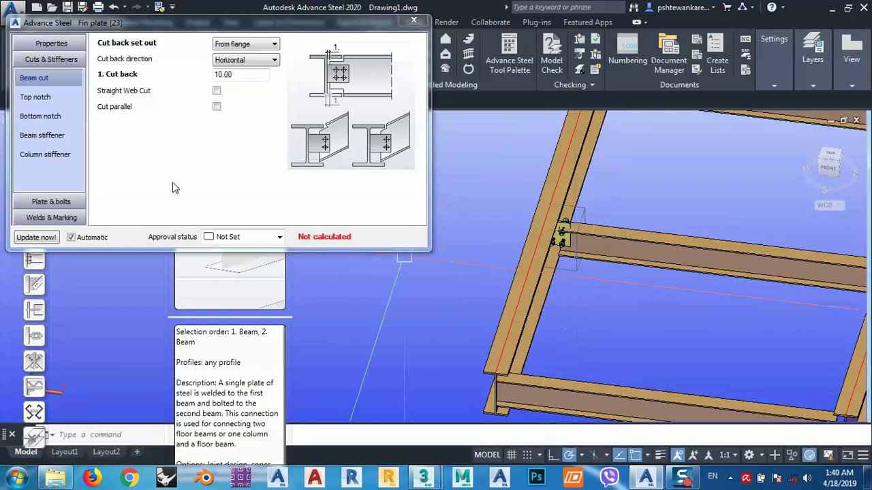
Review the fin plate's layout and shape settings and set the bolt diameter to 16 mm
left_click(51, 202)
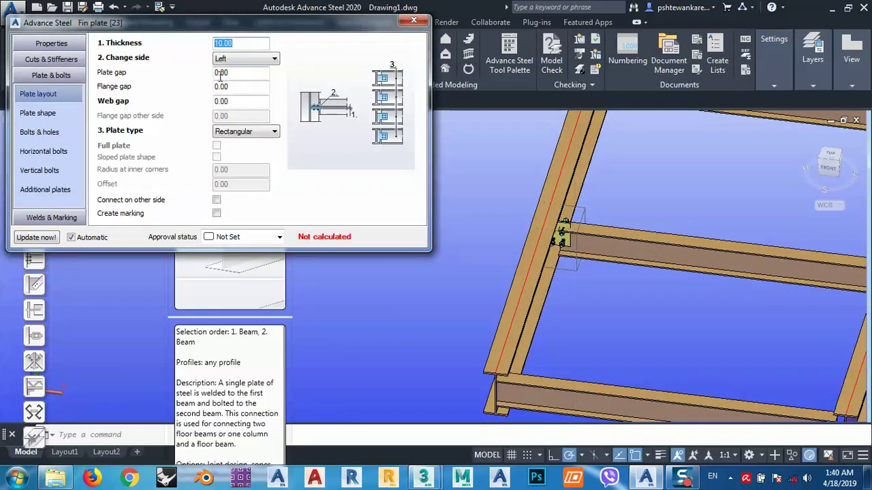
left_click(53, 116)
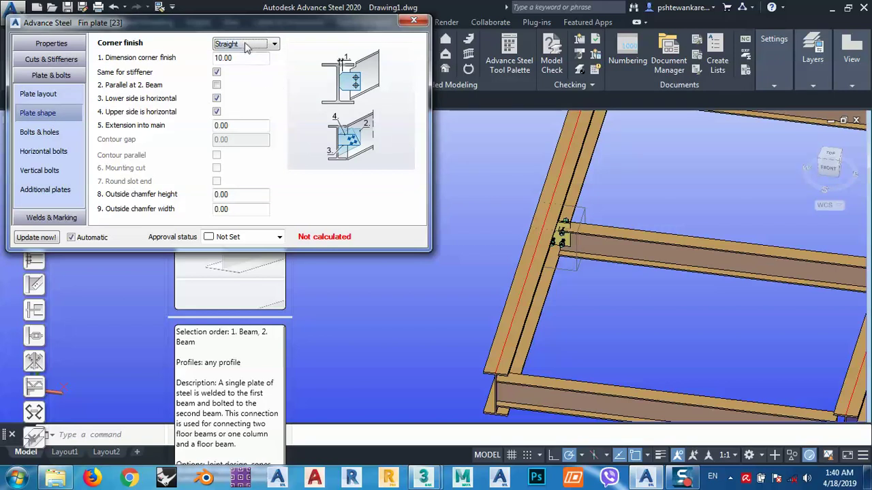
left_click(39, 132)
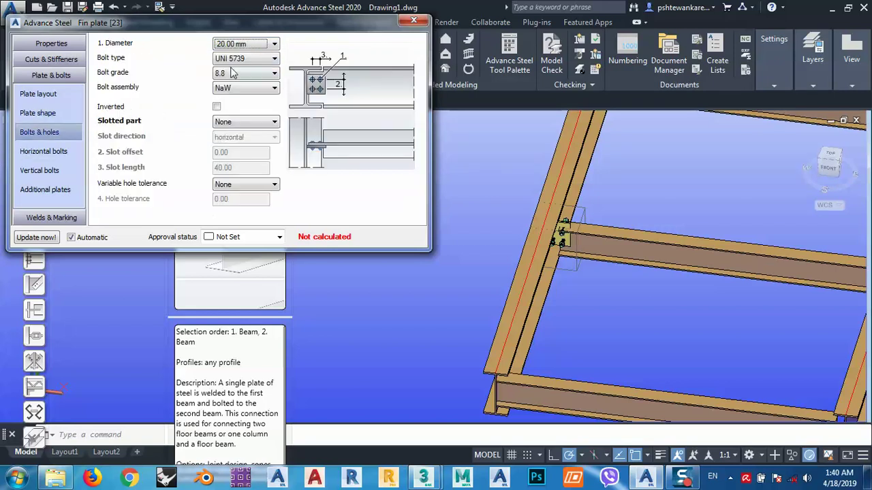
left_click(244, 45)
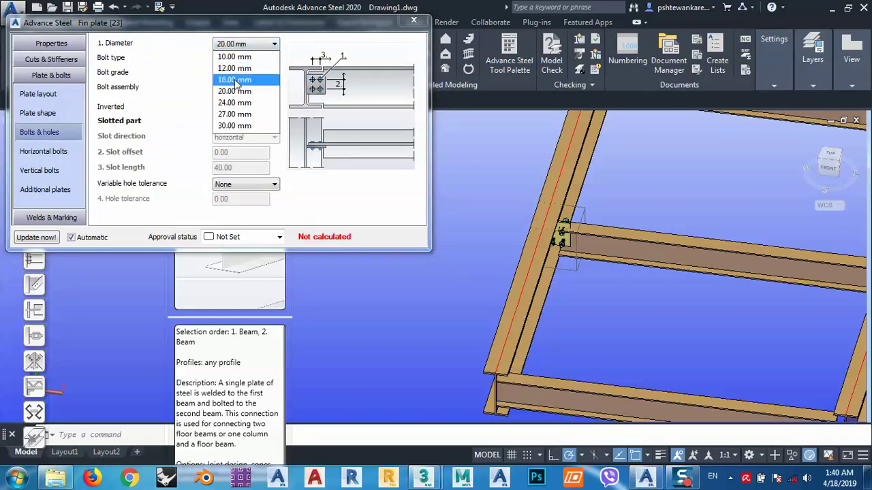
left_click(236, 84)
Set the horizontal bolts' set out to Beam end
left_click(60, 151)
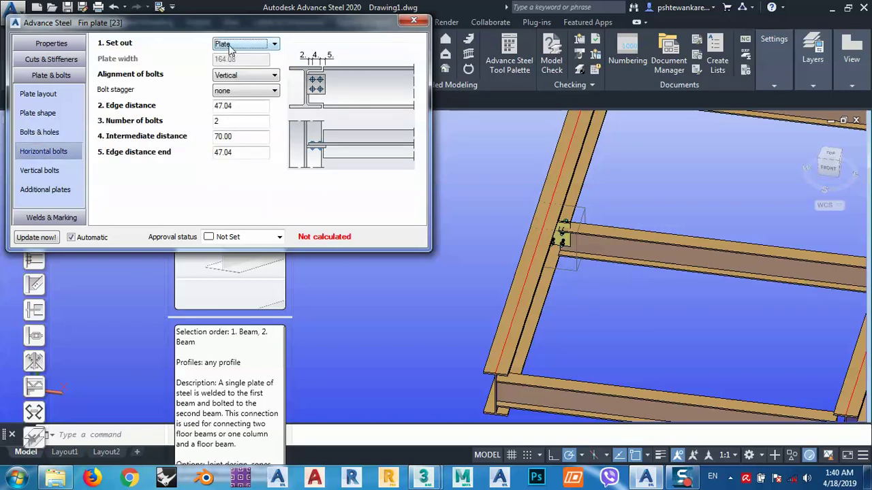
left_click(236, 45)
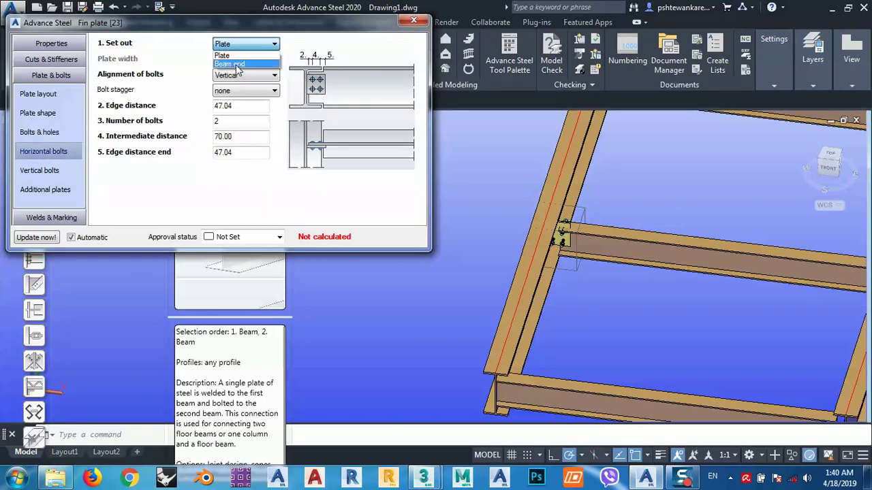
left_click(236, 65)
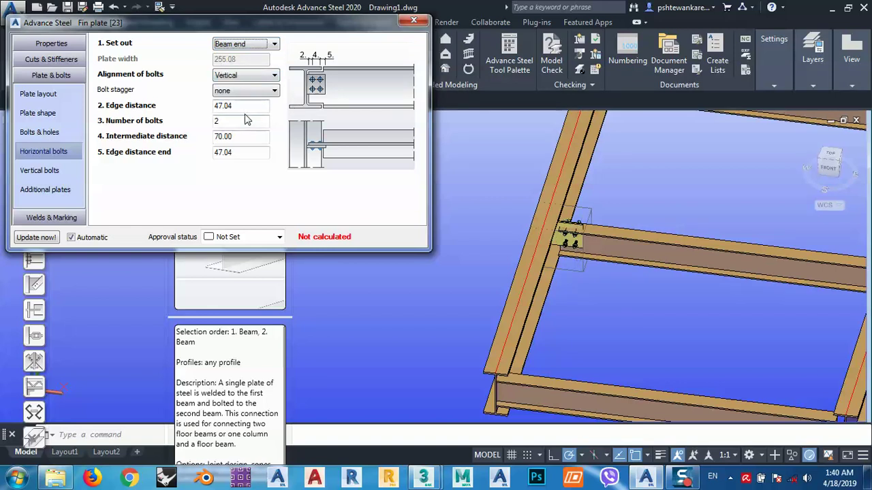
Set the horizontal bolts' edge distance and edge distance end to 40 and their intermediate distance to 60
scroll(561, 234, "up", 5)
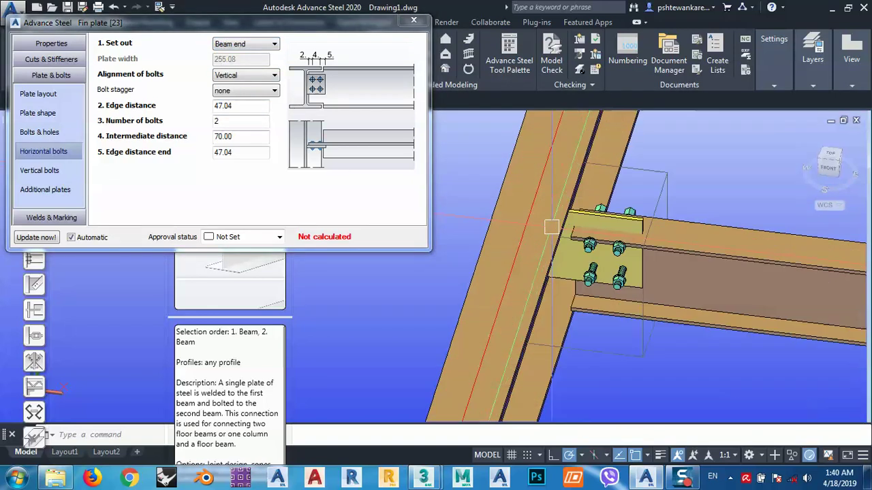
middle_click_drag(562, 234, 606, 222)
double_click(246, 106)
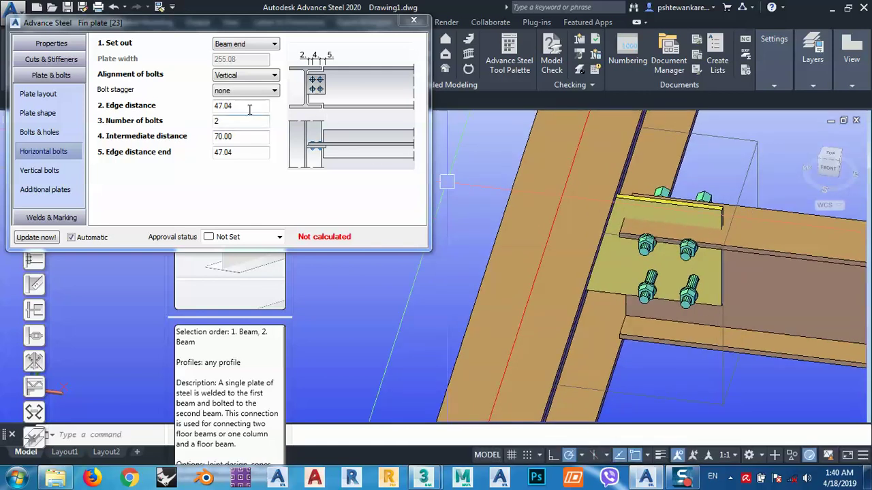
type("40")
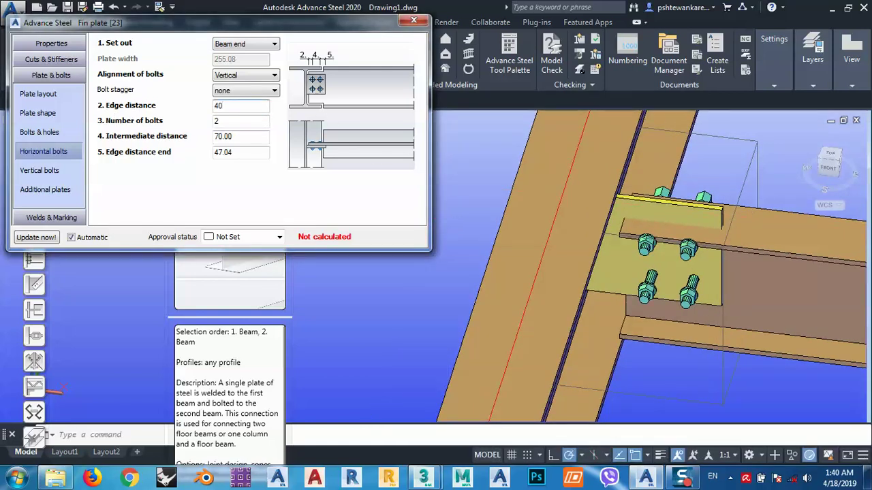
key("Return")
double_click(252, 153)
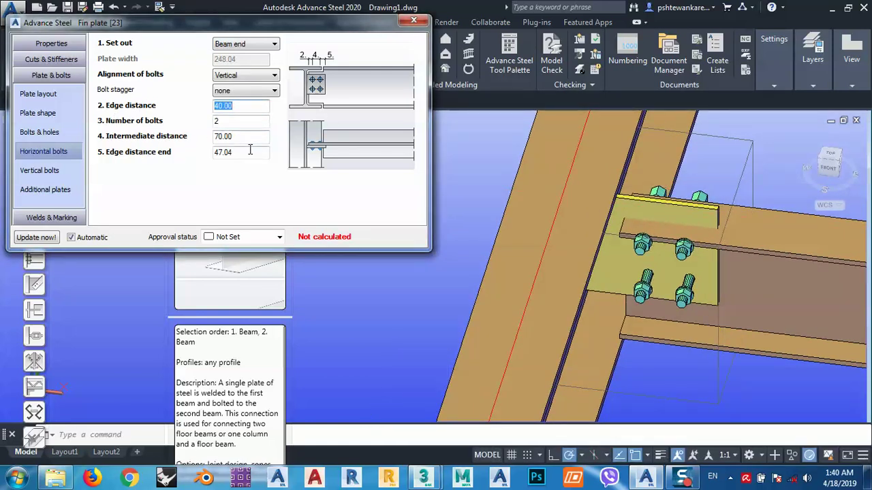
type("40")
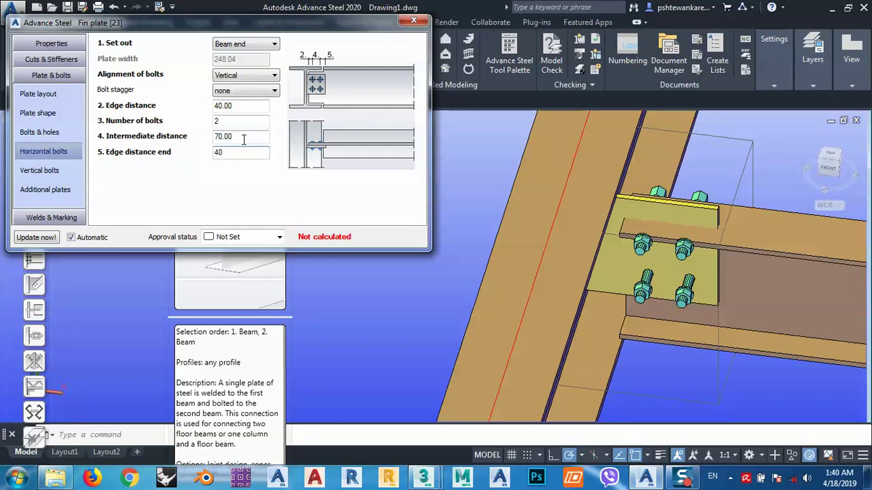
left_click(251, 136)
double_click(252, 135)
type("60")
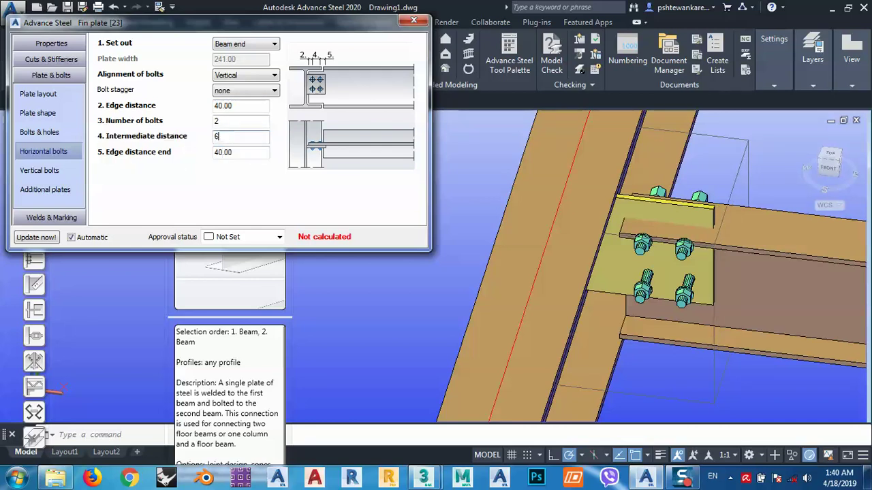
double_click(238, 156)
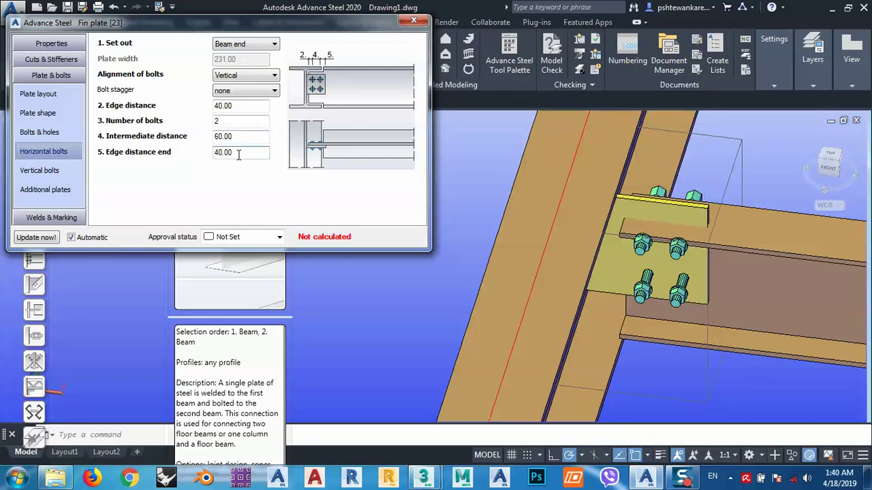
Set the vertical bolts' set out to Middle
left_click(60, 170)
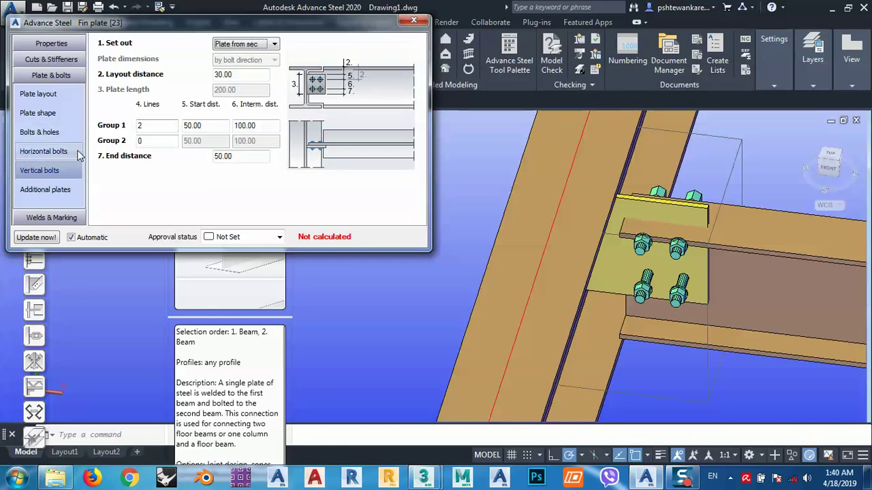
left_click(242, 44)
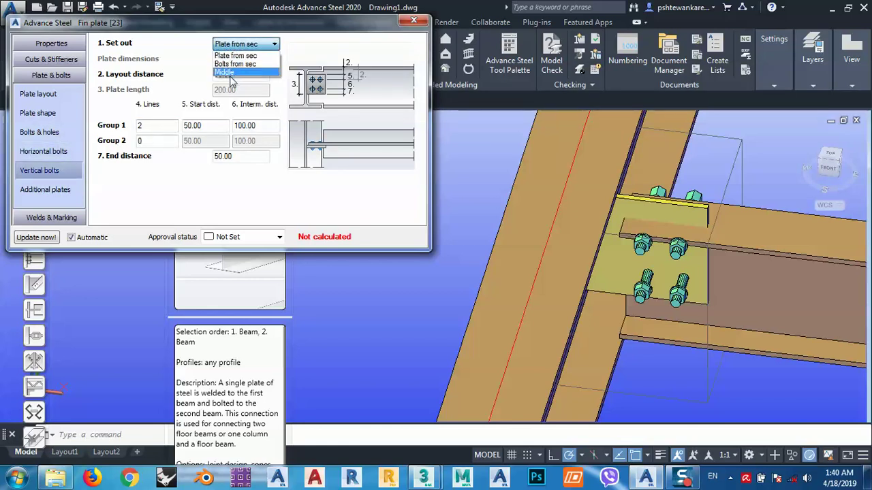
left_click(227, 72)
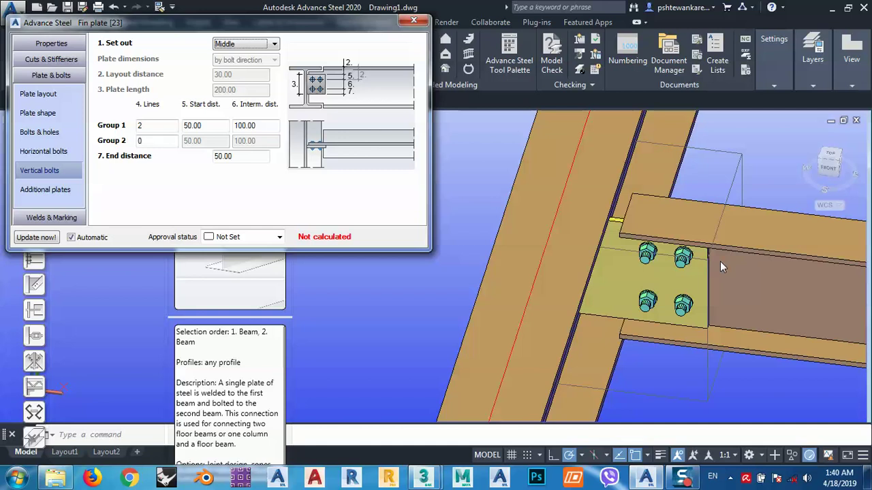
Set the vertical bolts' Group 1 start distance and the end distance to 40
left_click_drag(216, 127, 174, 129)
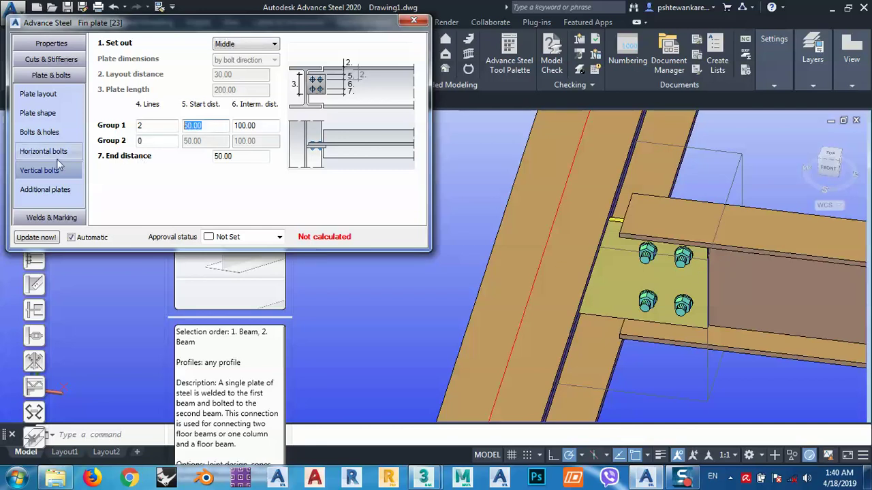
type("40")
key("Tab")
key("Tab")
key("Tab")
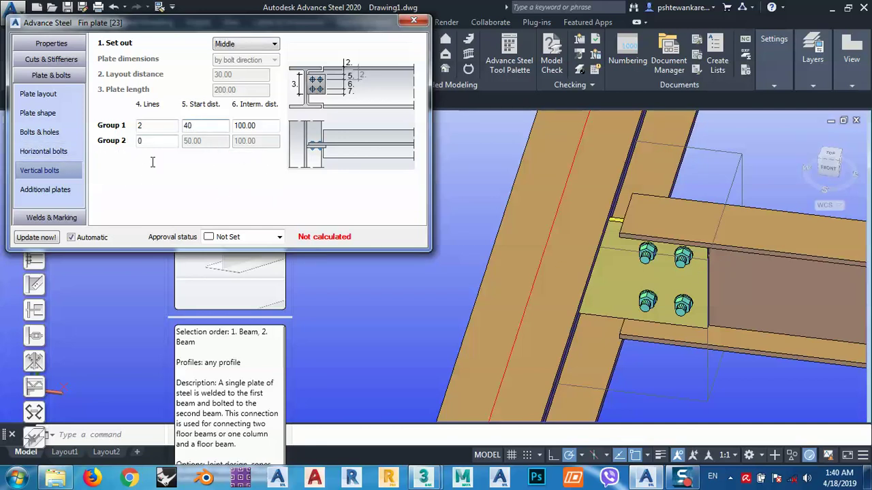
type("40")
left_click(260, 125)
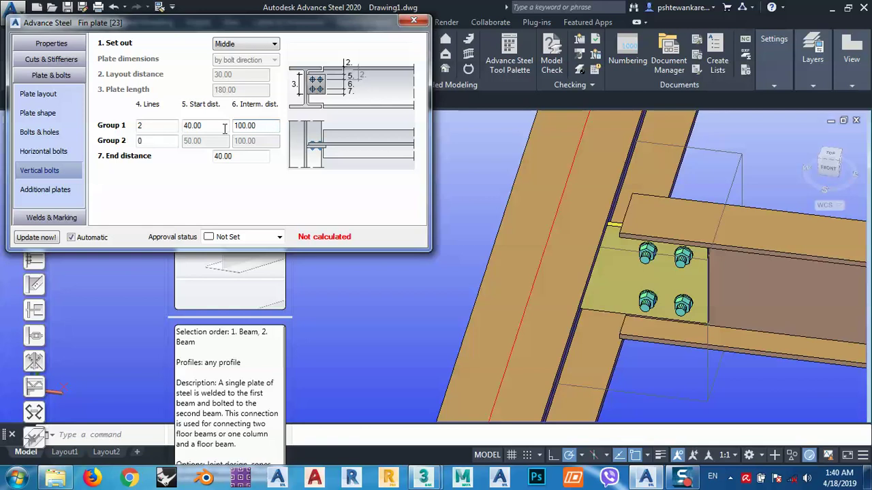
Set the vertical bolts' Group 1 intermediate distance to 80 and close the fin plate settings
double_click(259, 125)
type("80")
double_click(216, 127)
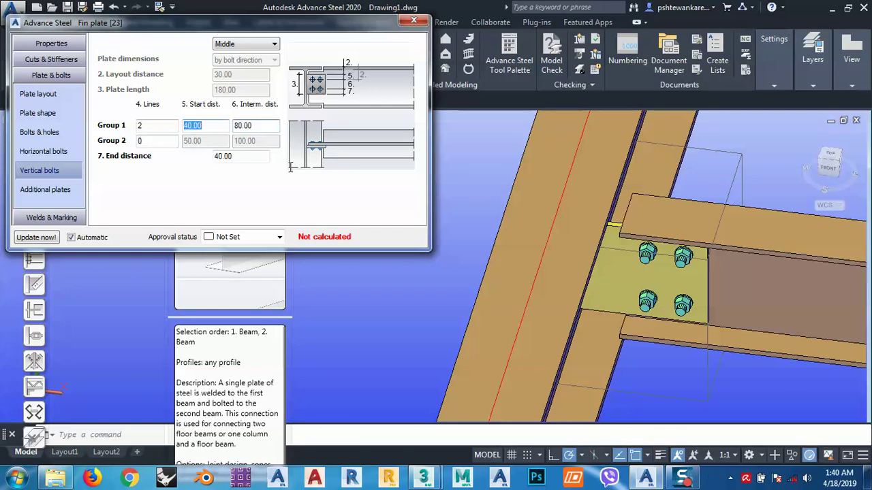
middle_click_drag(761, 313, 722, 304, "shift")
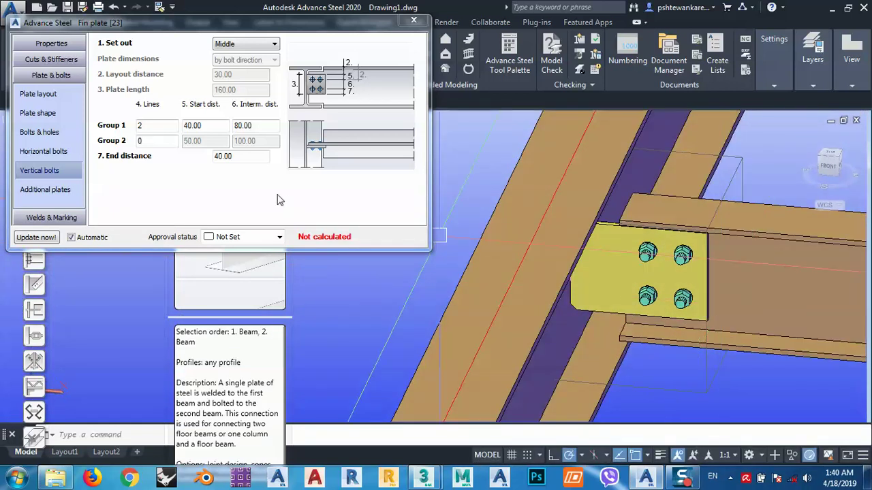
left_click(405, 29)
left_click(414, 21)
Propagate the finished shear plate joint to all the other cross beam ends of the frame
scroll(442, 178, "down", 3)
middle_click_drag(537, 270, 576, 247)
middle_click_drag(605, 299, 545, 319, "shift")
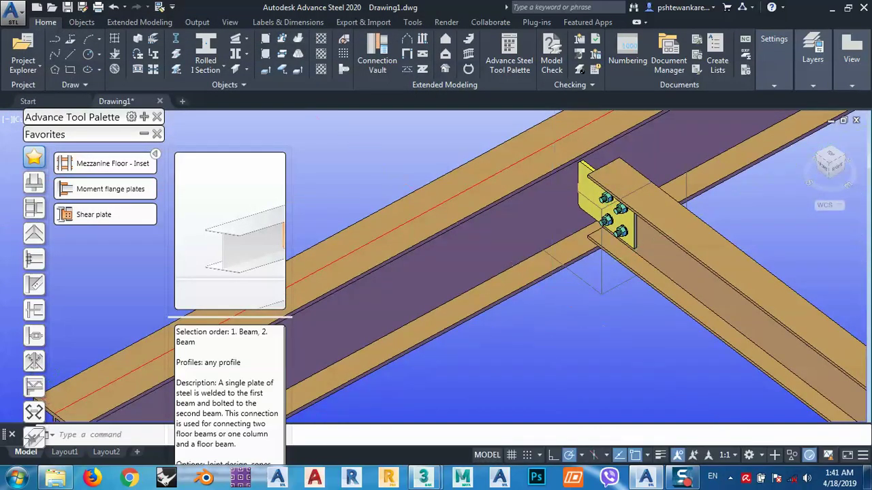
scroll(581, 265, "down", 4)
middle_click_drag(580, 266, 537, 292, "shift")
left_click(530, 231)
right_click(525, 284)
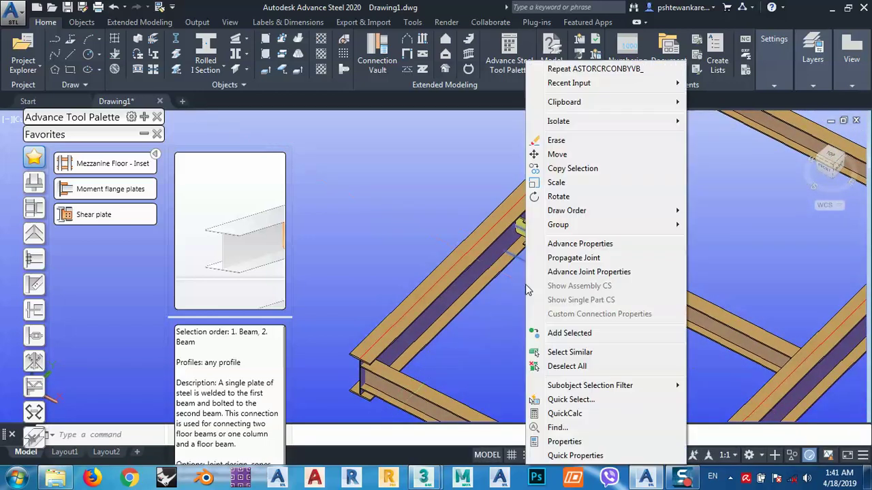
left_click(566, 262)
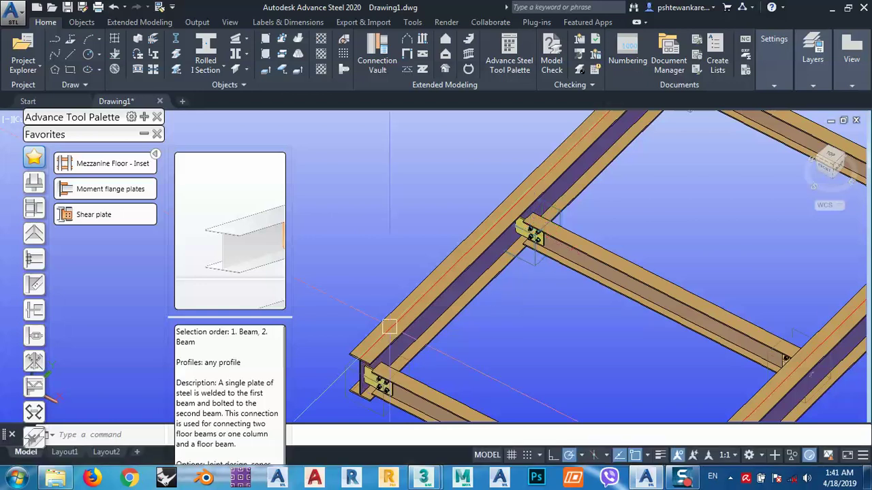
Examine the propagated shear plate connections along both main beams of the frame
middle_click_drag(534, 358, 515, 278)
scroll(515, 278, "down", 2)
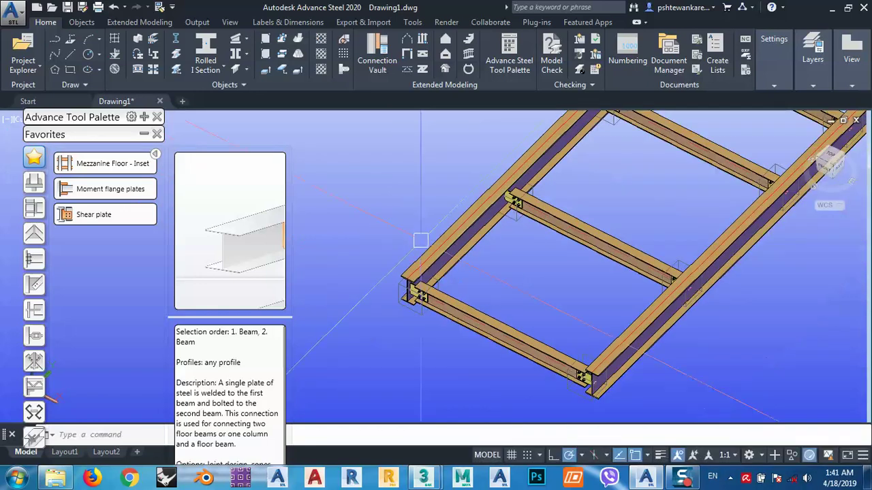
middle_click_drag(670, 378, 568, 379)
middle_click_drag(666, 243, 557, 388)
middle_click_drag(736, 170, 622, 314)
middle_click_drag(664, 220, 663, 244)
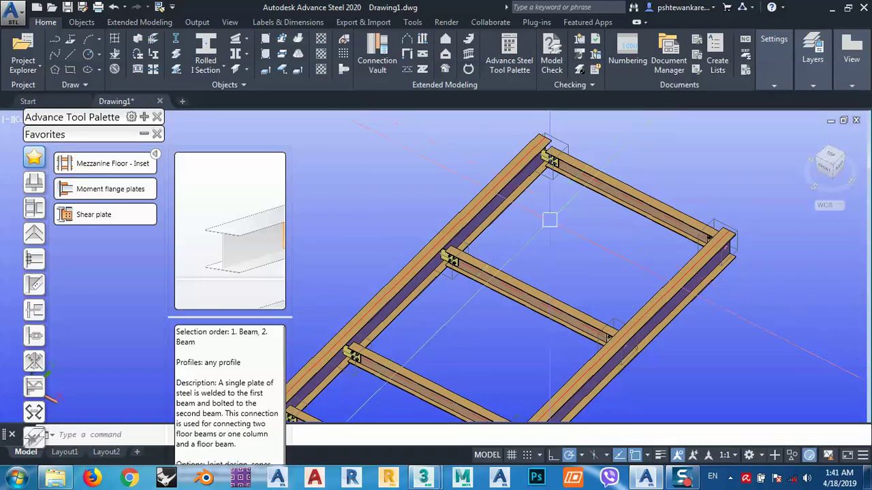
middle_click_drag(546, 236, 624, 137)
middle_click_drag(474, 369, 564, 236)
middle_click_drag(400, 344, 560, 202)
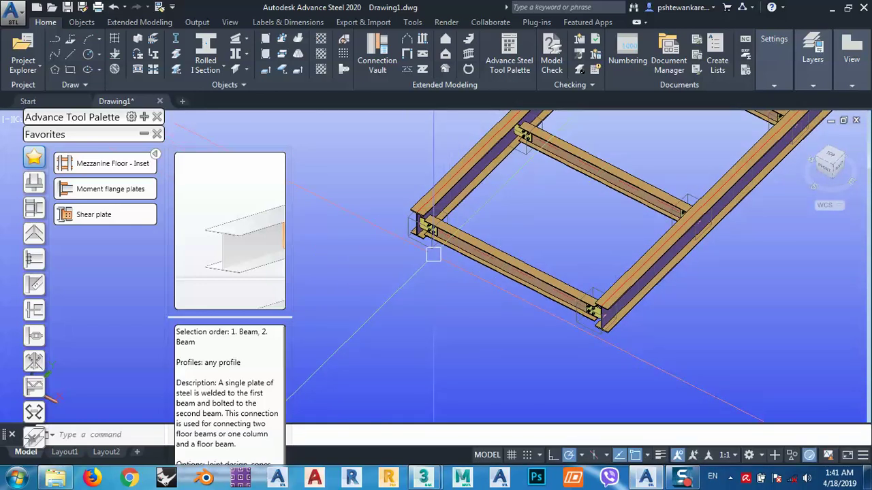
middle_click_drag(481, 211, 452, 279)
scroll(451, 293, "down", 4)
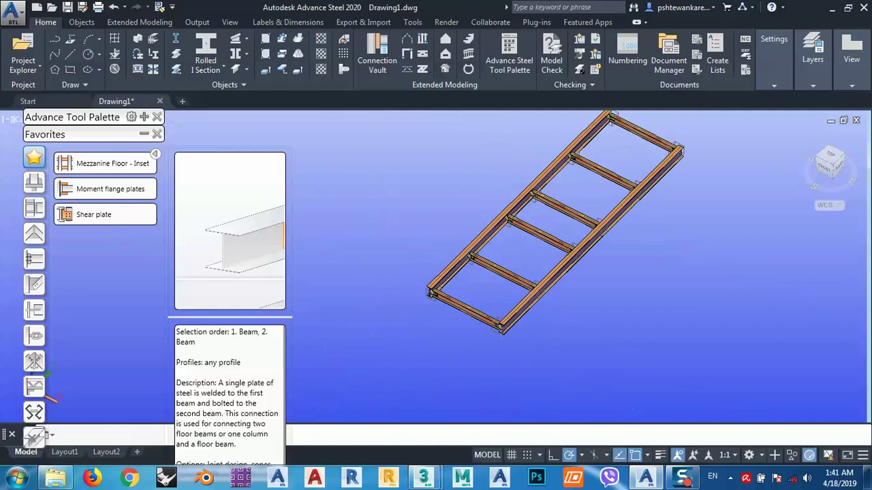
Open the shear plate connection at the end cross beam's near corner and upgrade it to master
scroll(424, 295, "up", 5)
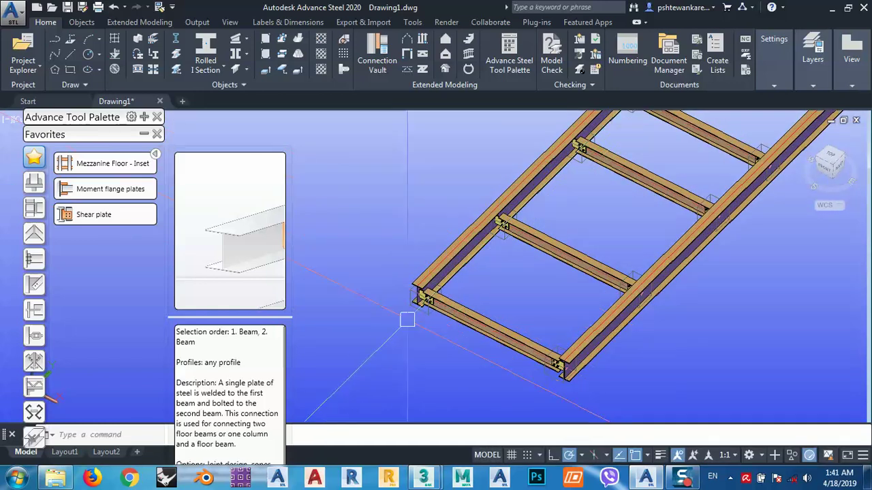
scroll(419, 310, "up", 5)
scroll(444, 323, "down", 4)
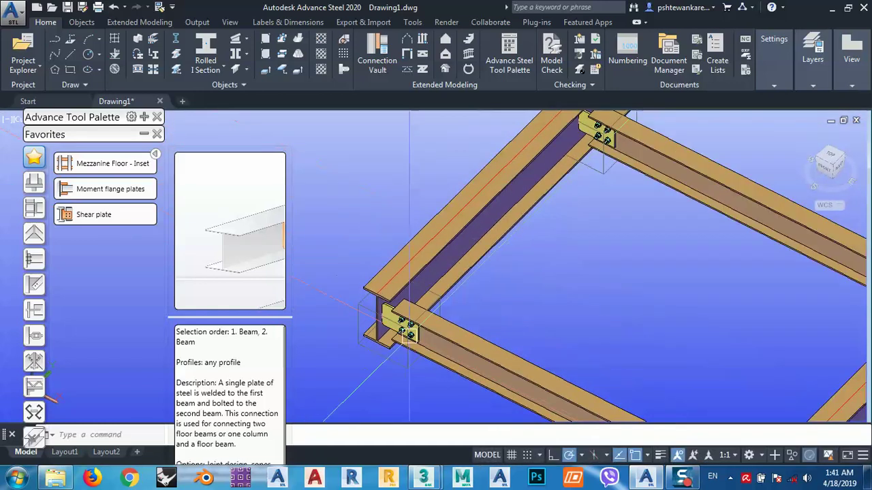
middle_click_drag(463, 323, 435, 201)
scroll(361, 350, "up", 4)
scroll(434, 202, "up", 3)
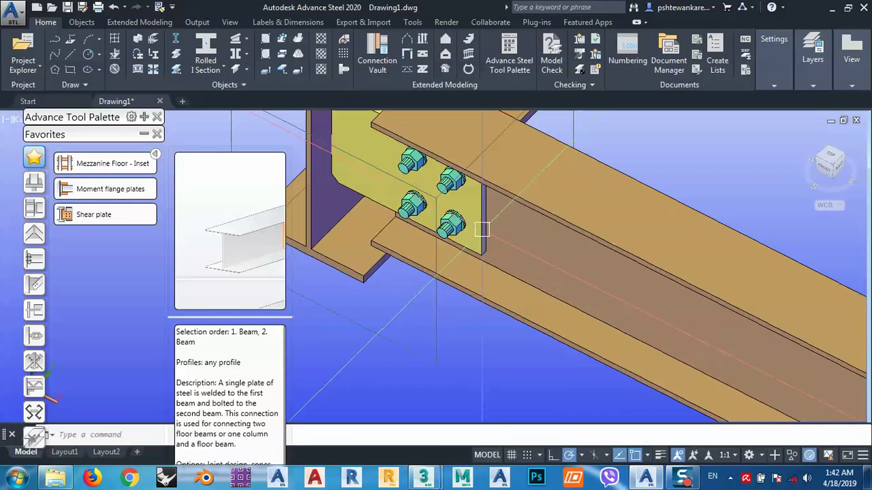
left_click(446, 349)
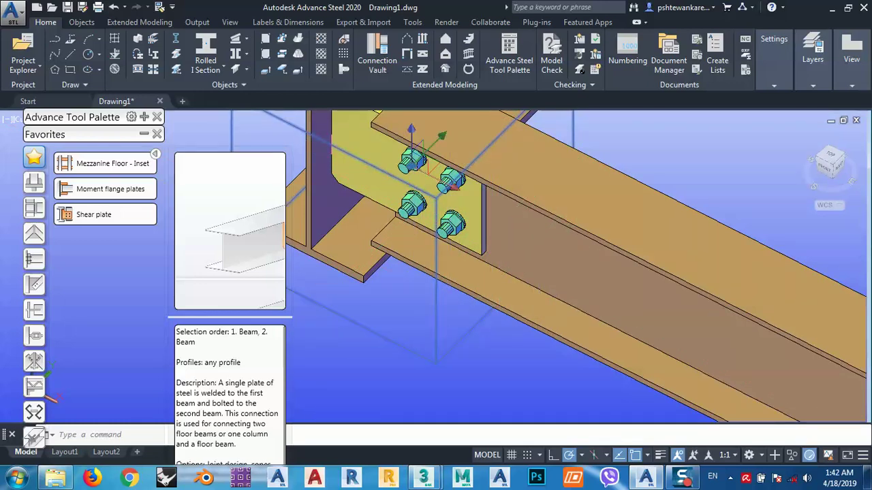
double_click(446, 346)
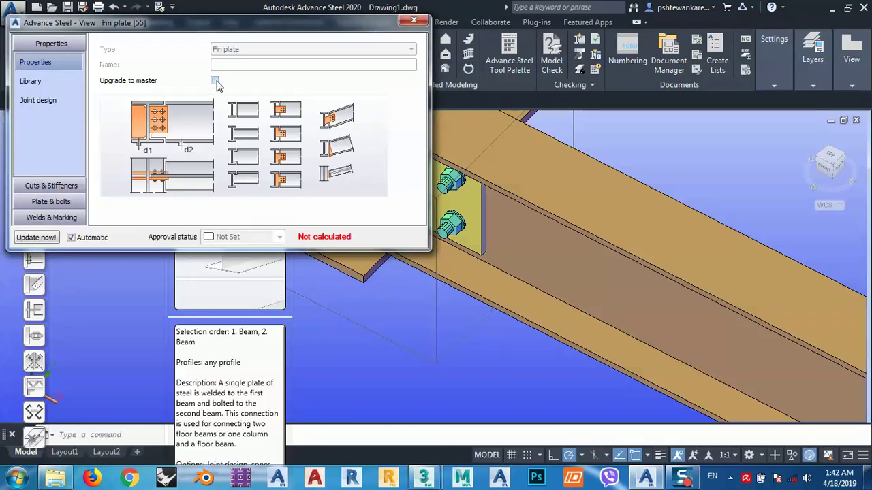
left_click(215, 81)
Set the number of horizontal bolts to 3 for this connection and close its settings
left_click(57, 203)
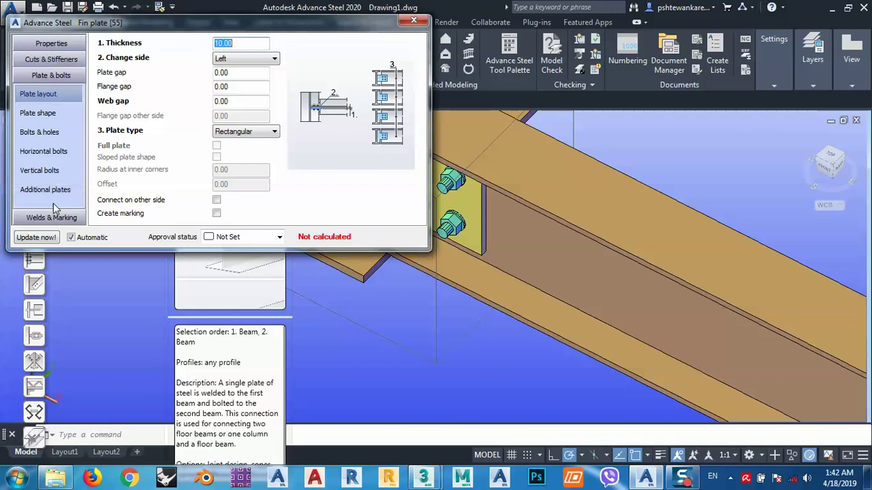
left_click(44, 151)
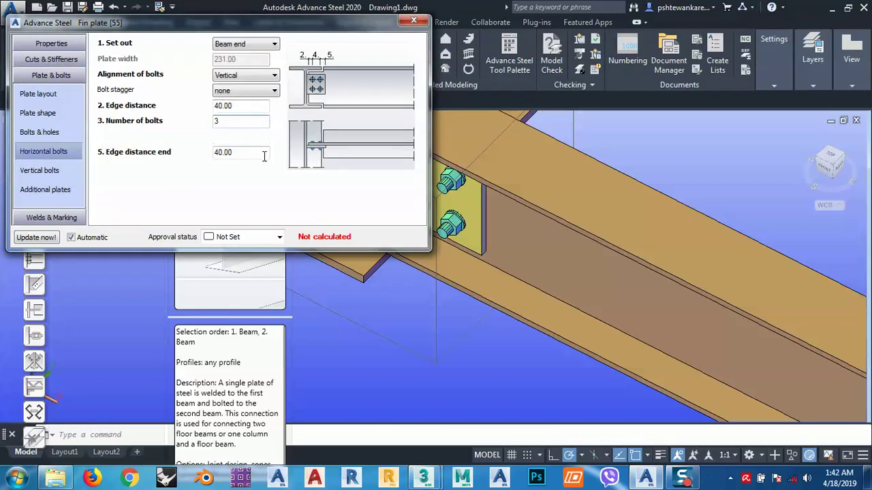
key("Tab")
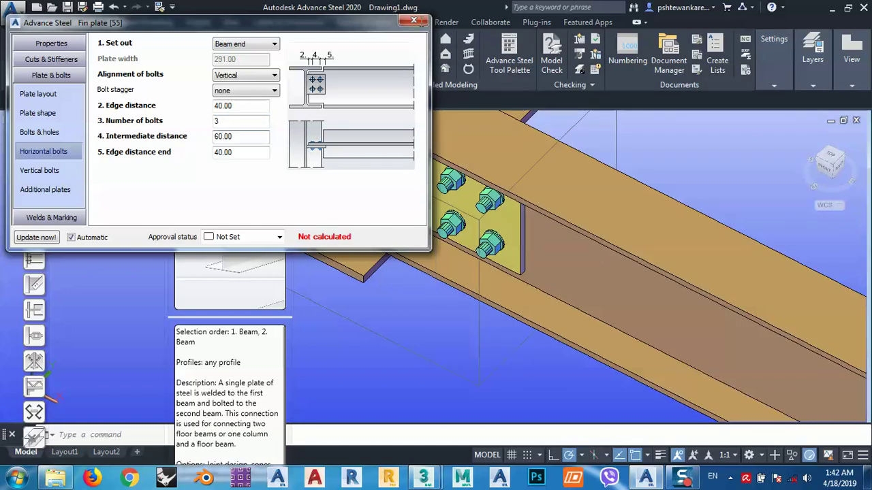
left_click(417, 22)
Inspect the bolt layout of the connections along the frame from the end cross beam onwards
scroll(568, 170, "down", 5)
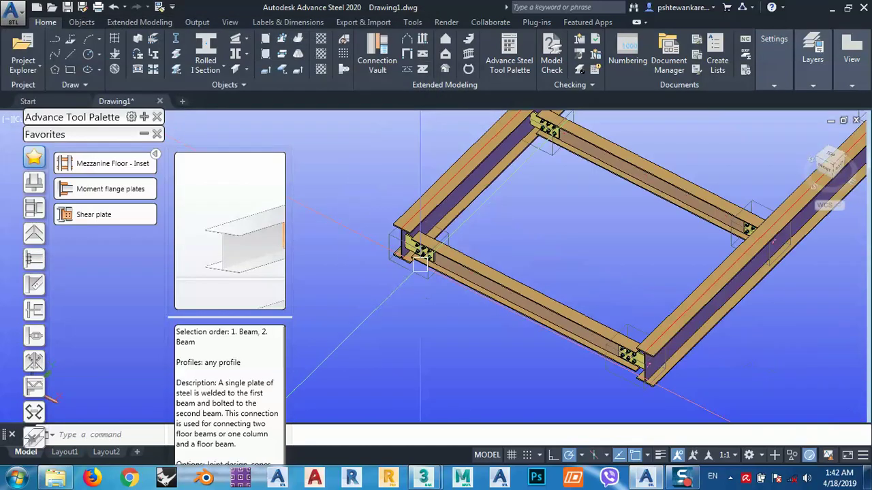
scroll(502, 295, "up", 2)
scroll(482, 242, "up", 4)
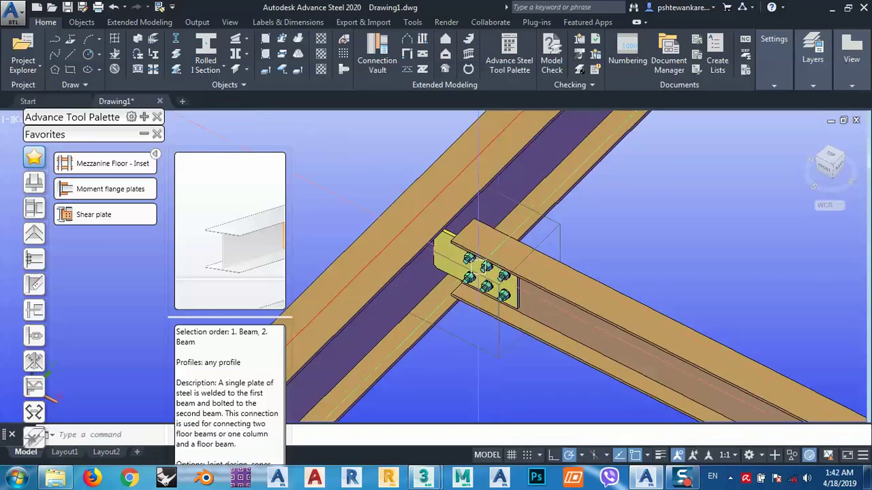
scroll(441, 323, "down", 4)
scroll(542, 205, "up", 4)
mouse_move(590, 191)
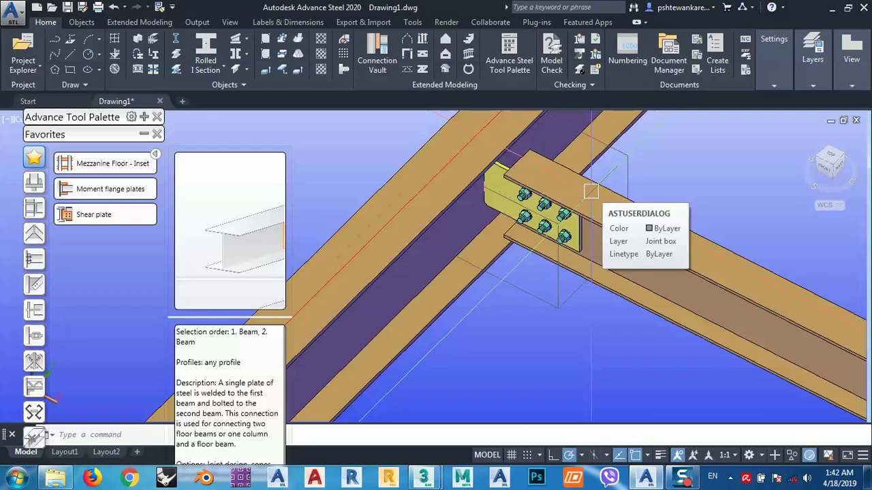
scroll(590, 192, "down", 3)
middle_click_drag(557, 281, 539, 177)
middle_click_drag(511, 256, 603, 192)
middle_click_drag(504, 230, 647, 113)
scroll(584, 227, "up", 4)
scroll(583, 226, "down", 5)
scroll(583, 226, "up", 5)
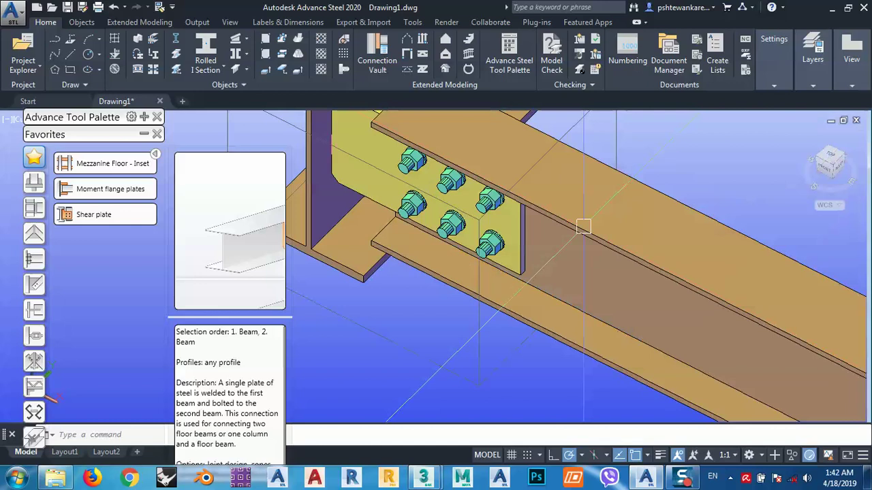
Undo the horizontal bolt count change, the upgrade to master and the joint propagation
scroll(479, 274, "down", 5)
scroll(583, 227, "down", 5)
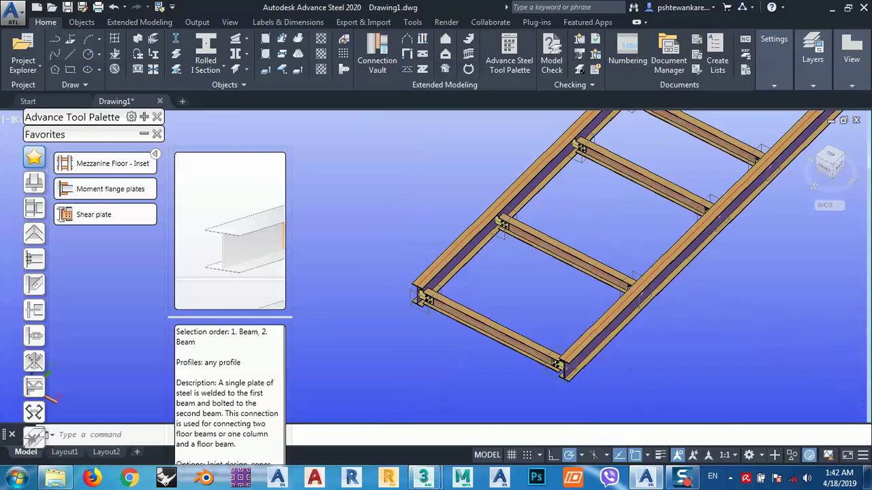
scroll(532, 279, "up", 3)
scroll(531, 235, "up", 5)
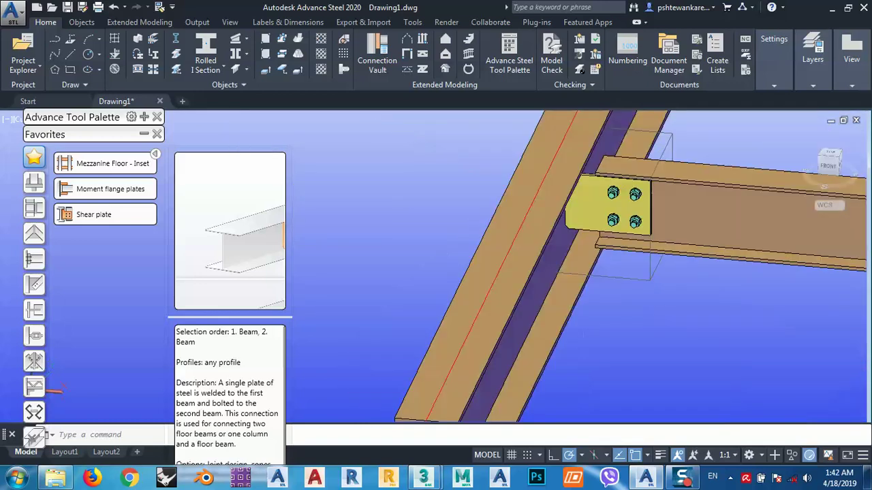
Hide the two outermost cross beams at both ends of the frame
scroll(583, 226, "down", 5)
middle_click_drag(634, 279, 656, 306, "shift")
scroll(541, 292, "down", 4)
middle_click_drag(573, 297, 519, 314)
left_click(478, 319)
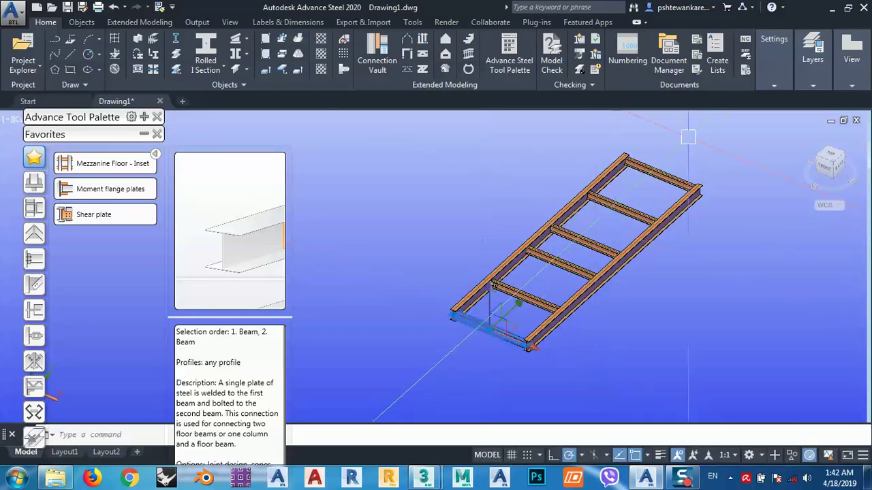
left_click(660, 175)
right_click(438, 216)
mouse_move(499, 141)
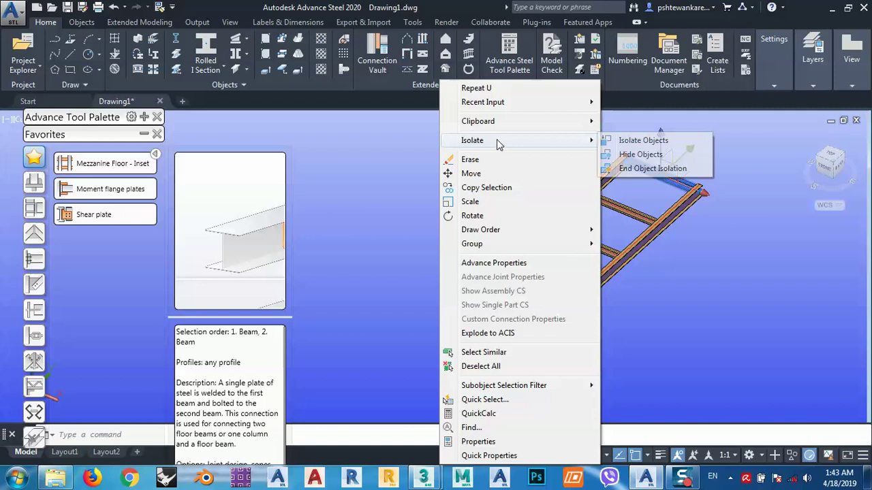
left_click(640, 155)
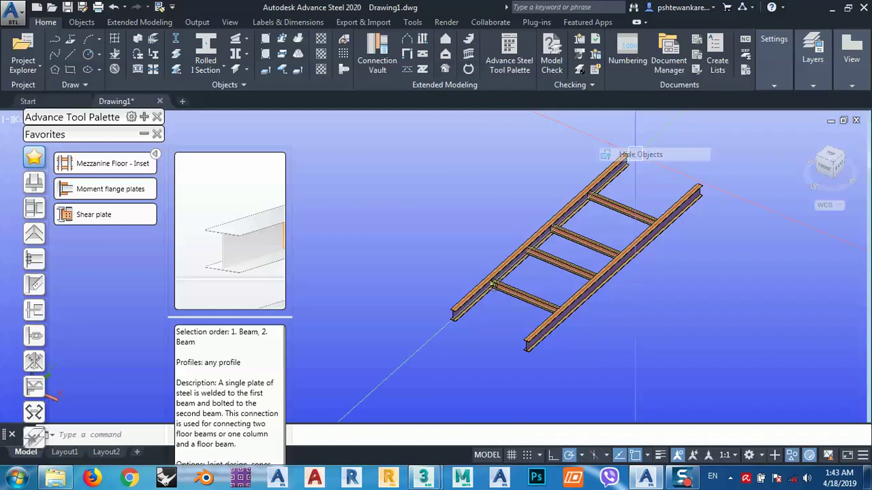
Propagate the existing shear plate joint to the ends of the visible inner cross beams
scroll(499, 298, "up", 3)
scroll(498, 297, "up", 2)
middle_click_drag(491, 295, 437, 269)
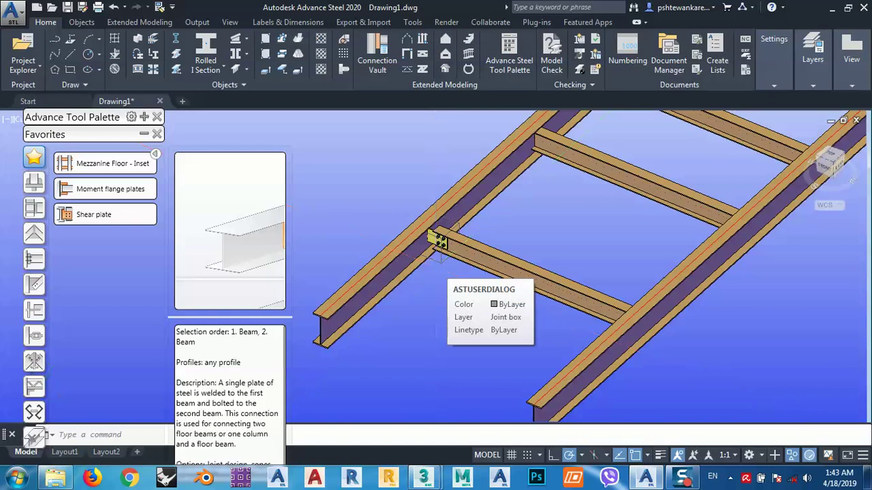
scroll(443, 255, "up", 2)
scroll(449, 262, "down", 3)
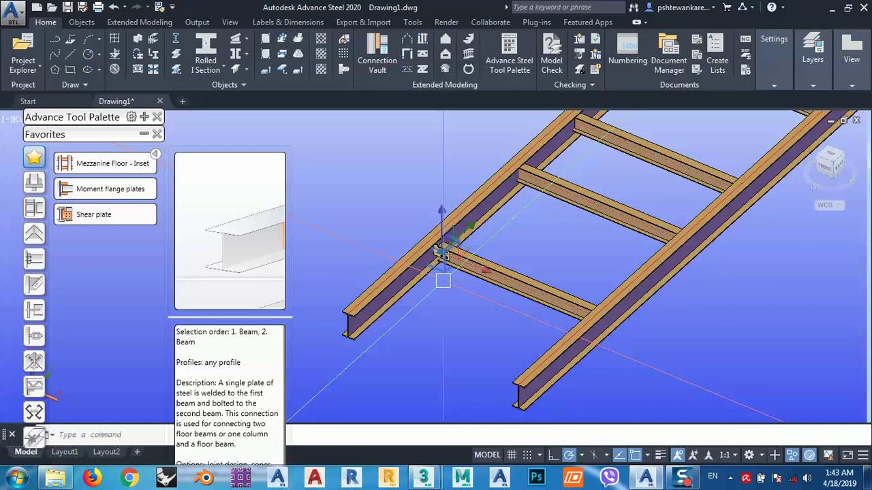
scroll(443, 280, "down", 4)
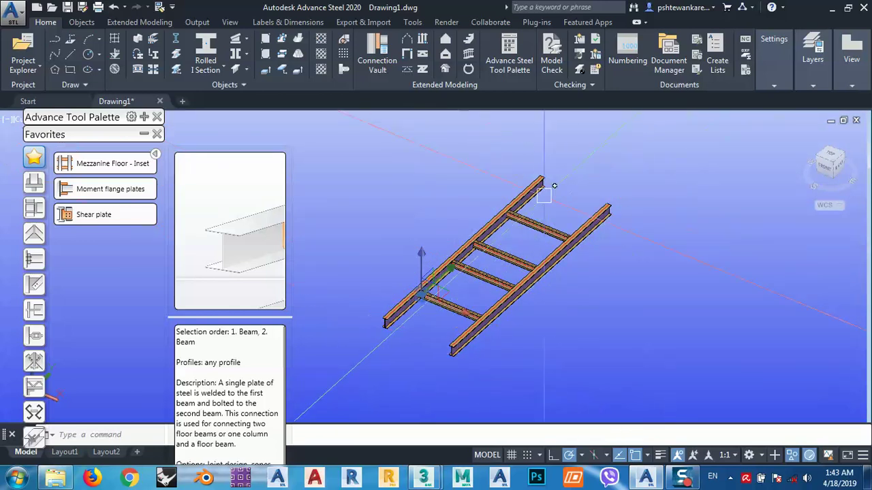
scroll(416, 286, "up", 6)
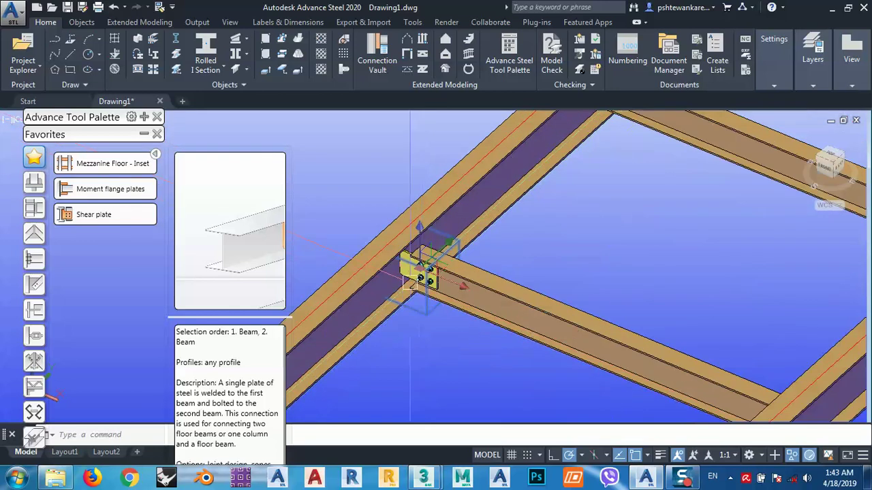
scroll(419, 307, "down", 6)
scroll(445, 336, "up", 6)
right_click(468, 298)
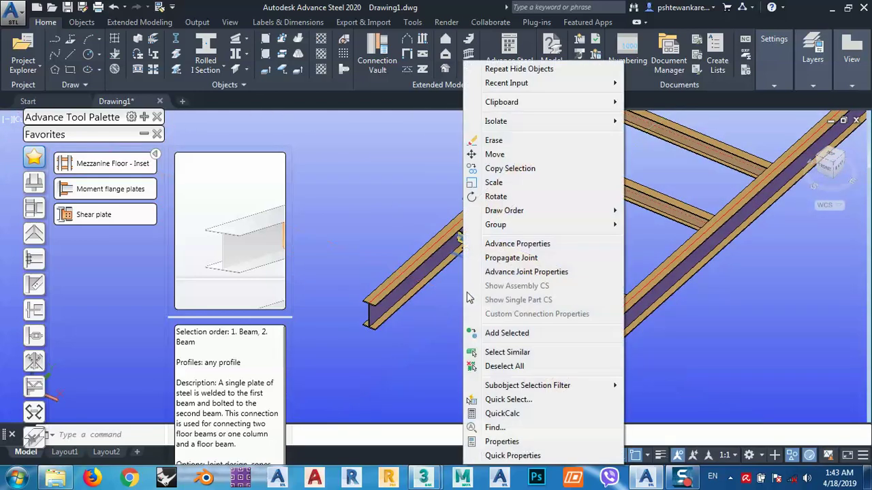
left_click(499, 258)
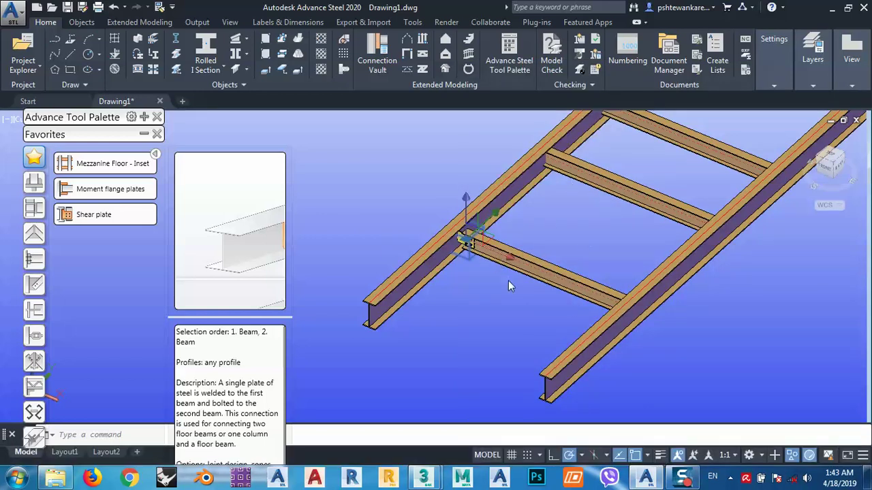
End the object isolation to bring back the hidden outer cross beams
middle_click_drag(584, 249, 487, 277)
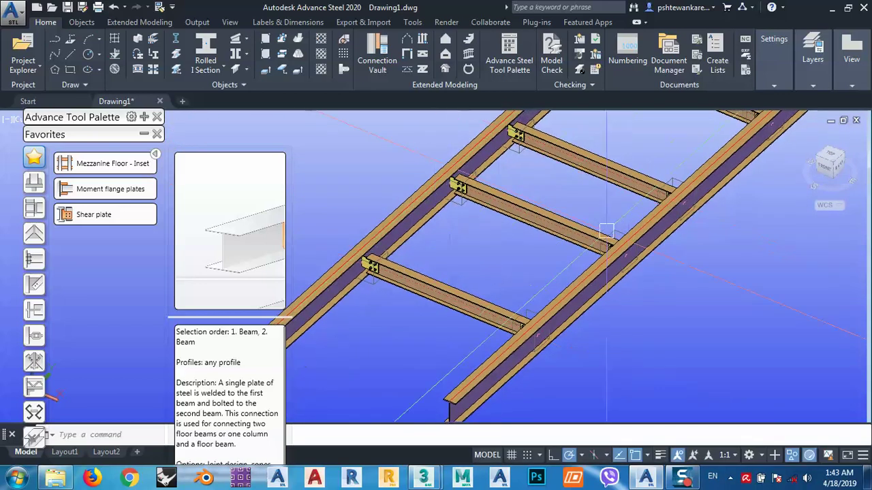
scroll(555, 273, "down", 5)
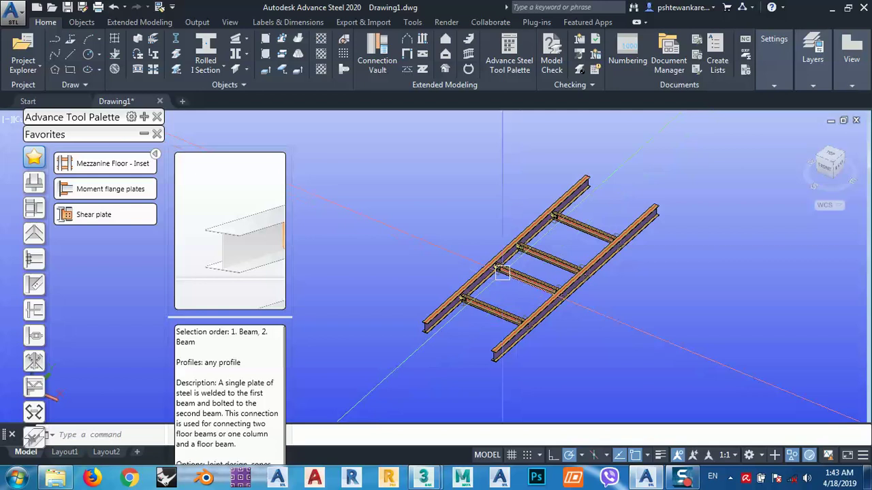
right_click(390, 208)
mouse_move(491, 273)
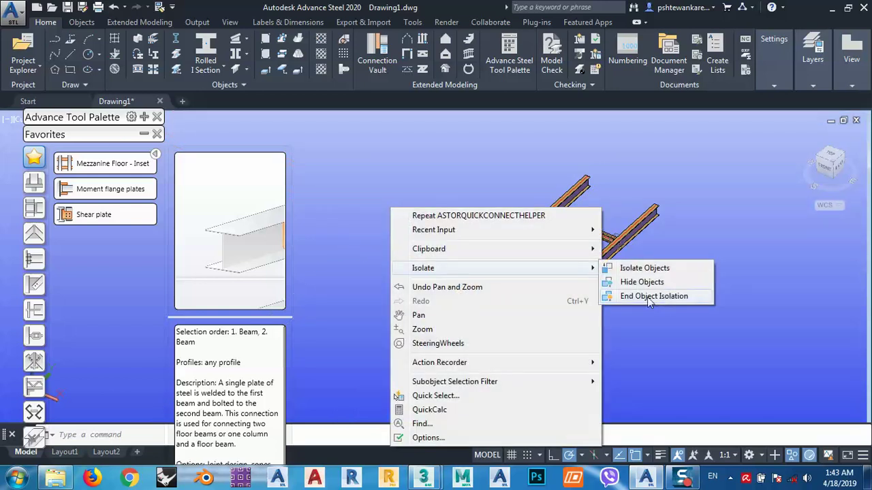
left_click(648, 297)
Examine the redisplayed outer cross beams and their unconnected ends beside the joints of the inner beams
scroll(450, 306, "up", 5)
scroll(450, 306, "up", 3)
scroll(409, 310, "down", 5)
scroll(600, 267, "up", 2)
scroll(599, 267, "down", 1)
scroll(585, 238, "up", 3)
scroll(579, 218, "down", 5)
scroll(570, 205, "up", 5)
scroll(567, 201, "down", 5)
middle_click_drag(494, 282, 557, 242)
scroll(520, 261, "up", 5)
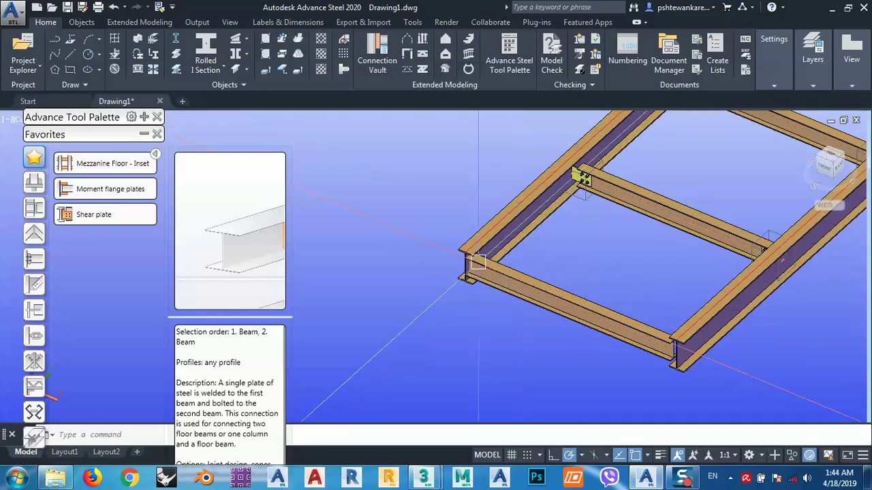
middle_click_drag(585, 178, 511, 174)
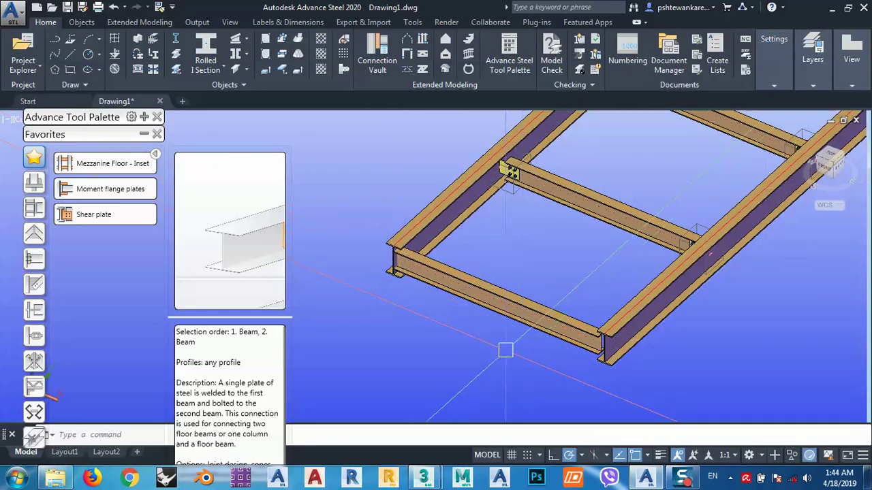
middle_click_drag(474, 319, 522, 296)
Collapse the connection vault and expand the Advance tool palette to its Tools category
left_click(145, 135)
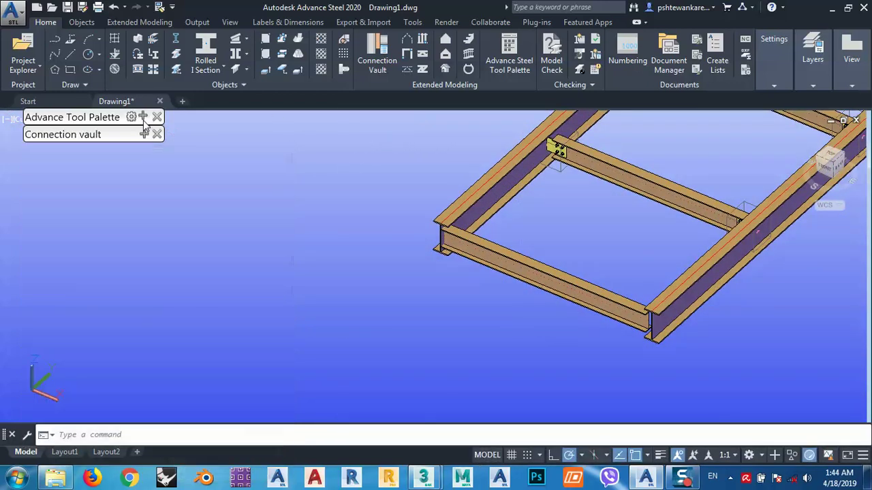
left_click(144, 118)
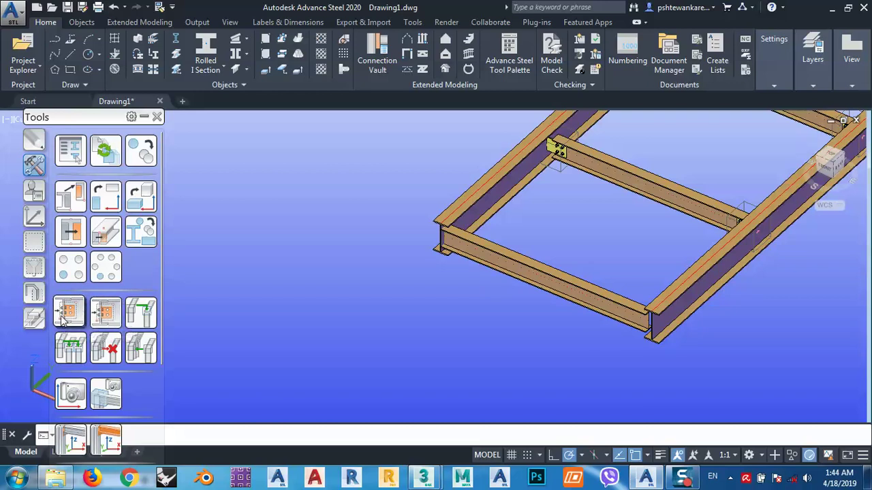
Copy the inner beam's shear plate joint by template to the near corner of the end cross beam
left_click(102, 319)
scroll(575, 147, "up", 5)
left_click(515, 180)
scroll(514, 180, "down", 6)
key("Return")
left_click(445, 285)
scroll(409, 286, "up", 4)
scroll(416, 248, "up", 1)
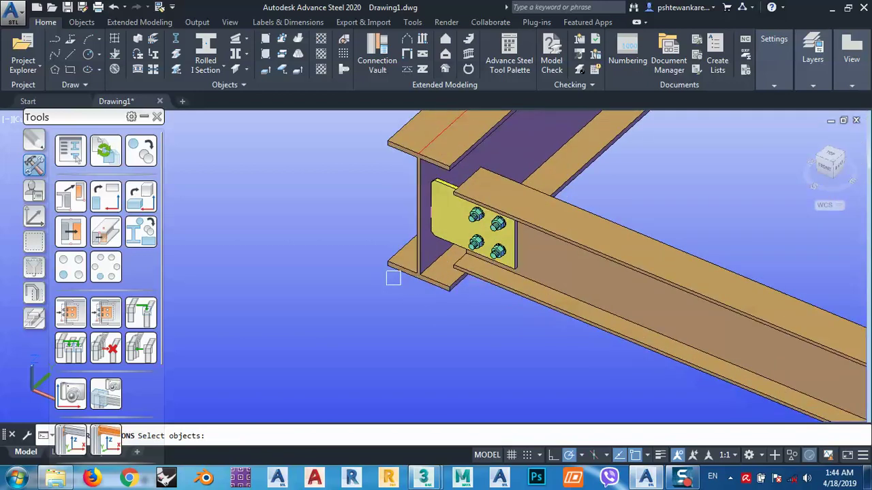
Delete the shear plate joint just created at the near corner of the end cross beam
key("Escape")
left_click(450, 235)
key("Delete")
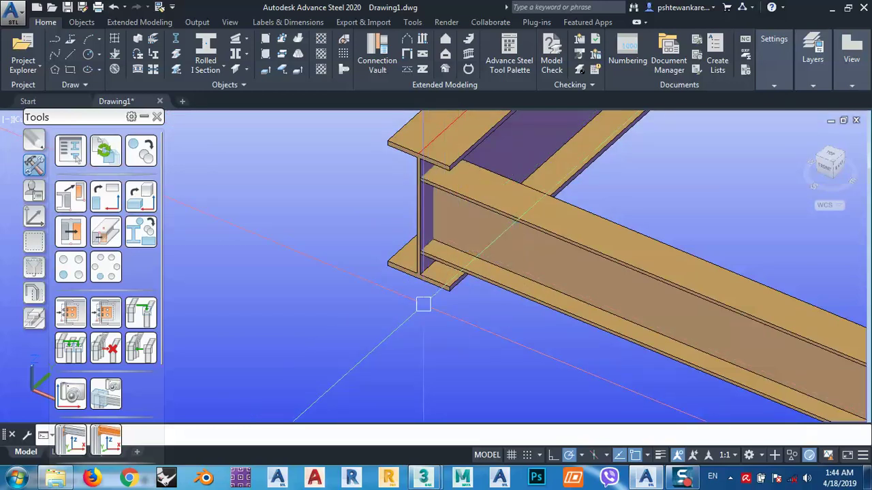
Connect the end cross beam to the main beam at the near corner with the multiple create-by-template tool, using the inner shear plate joint
left_click(105, 313)
middle_click_drag(355, 273, 372, 314)
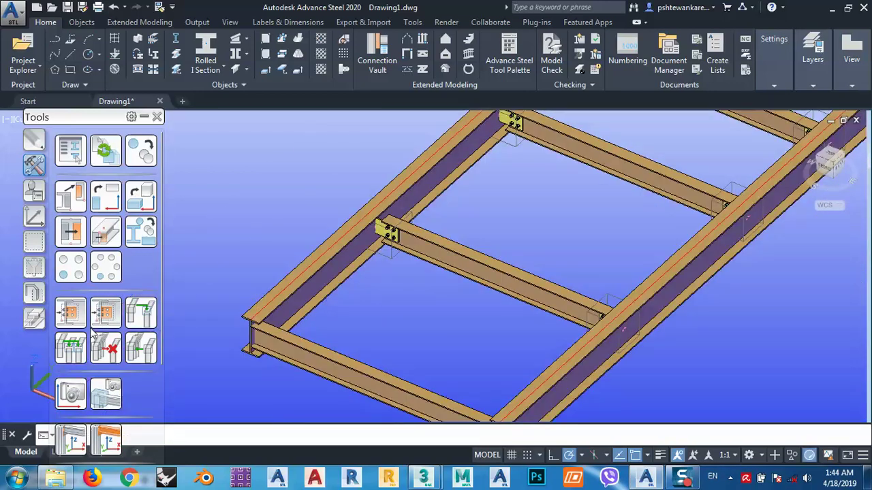
scroll(385, 235, "up", 5)
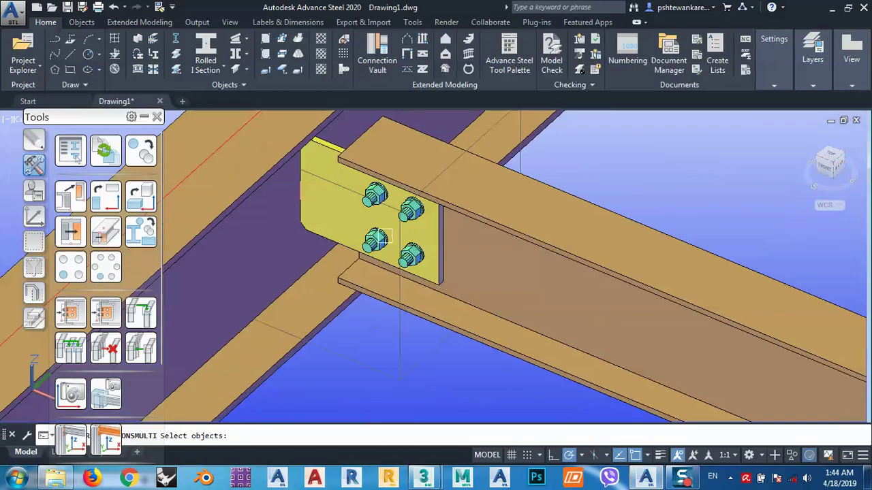
left_click(330, 238)
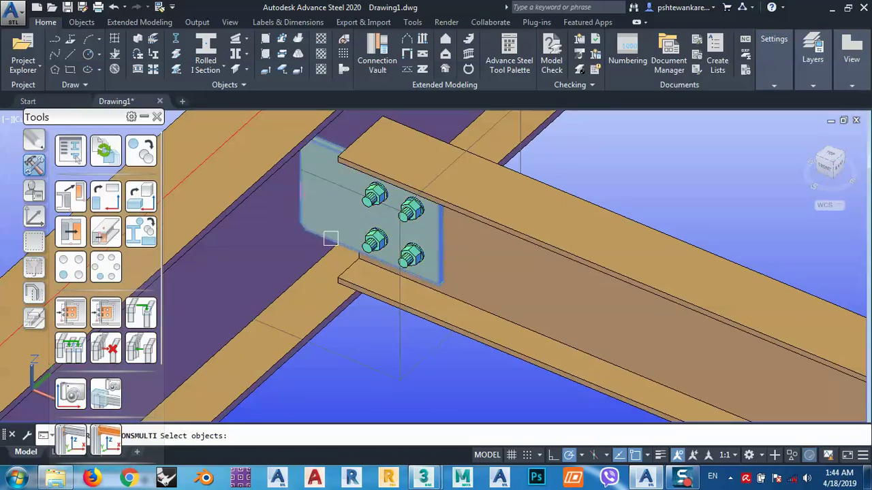
scroll(536, 194, "down", 5)
left_click(374, 271)
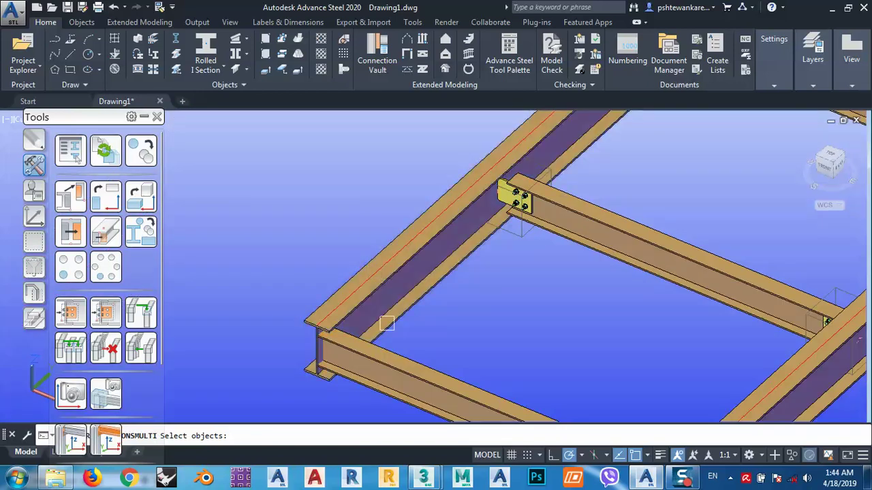
scroll(313, 306, "down", 3)
scroll(317, 273, "up", 6)
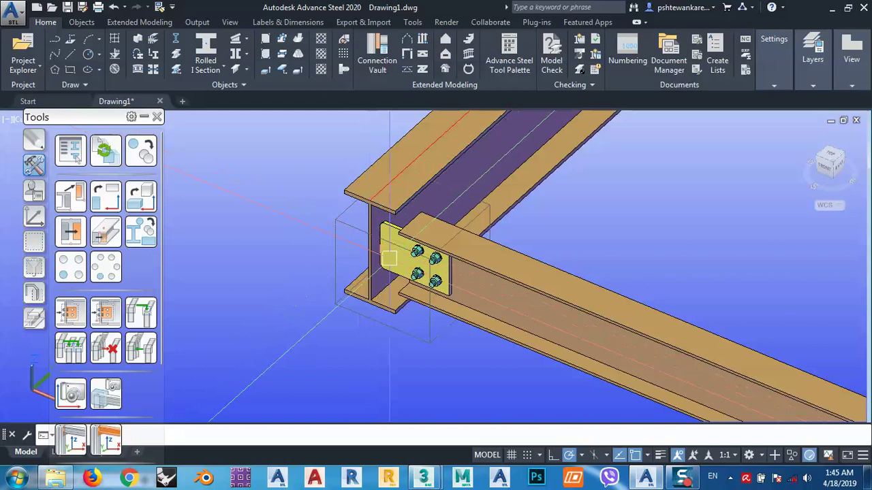
Set the corner fin plate joint's number of horizontal bolts to 3
scroll(382, 285, "up", 2)
left_click(325, 187)
right_click(184, 181)
left_click(242, 275)
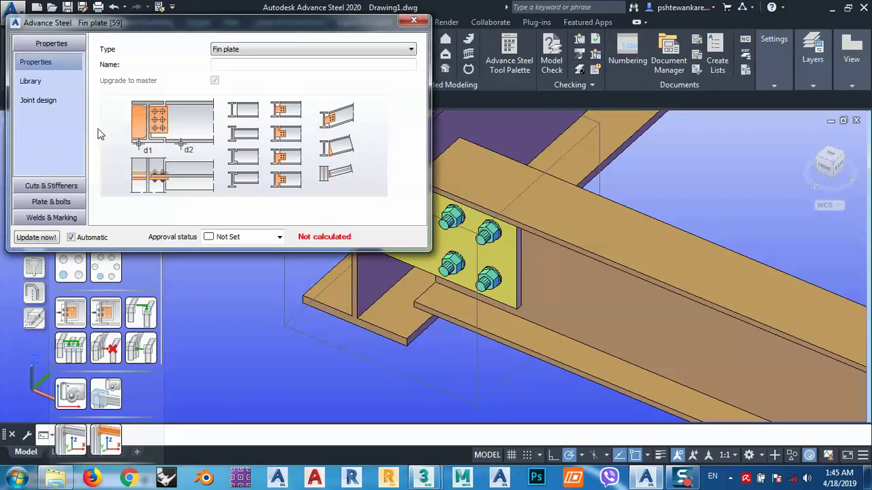
left_click(51, 186)
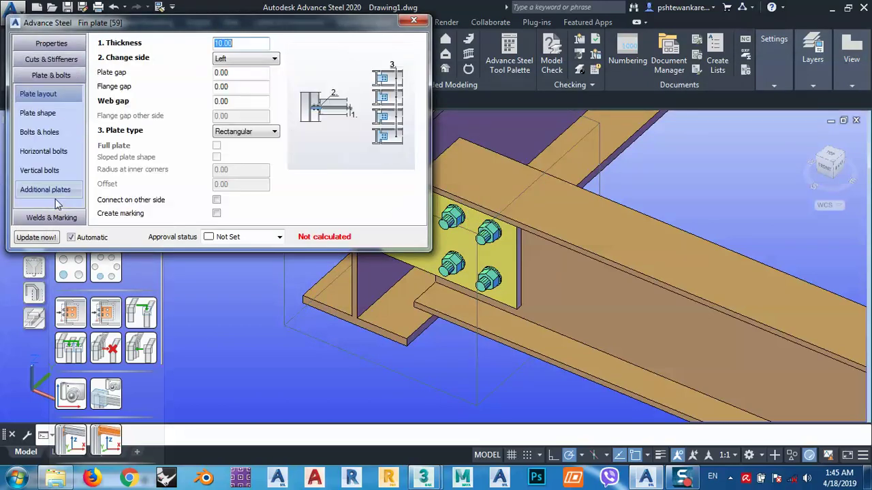
left_click(52, 152)
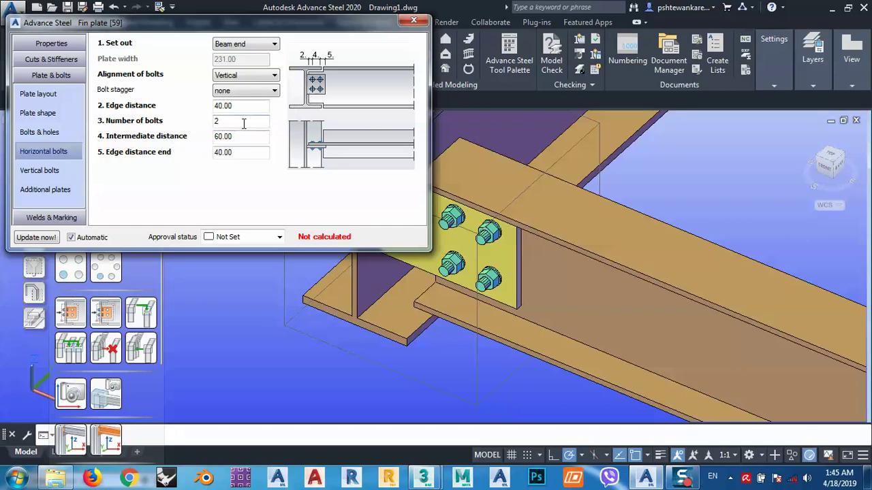
left_click(241, 141)
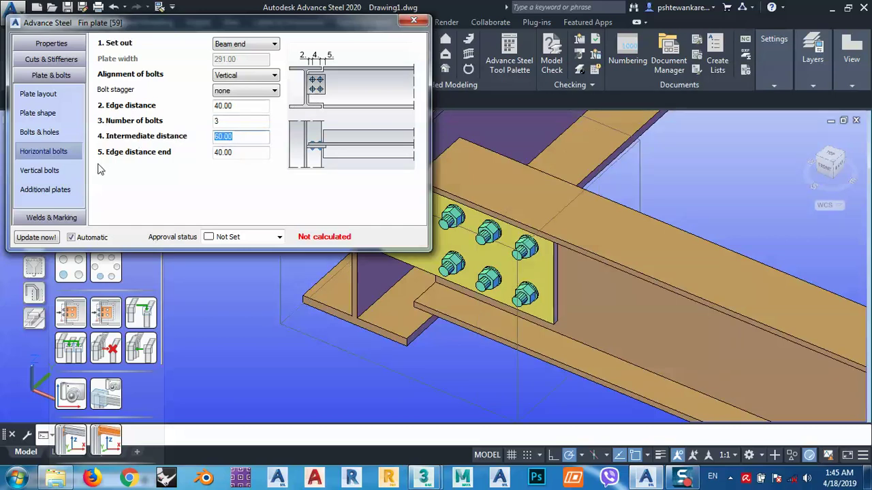
key("Tab")
left_click(416, 22)
Propagate the modified corner joint with three horizontal bolts to the remaining unconnected ends of the outer cross beams
scroll(409, 184, "down", 6)
middle_click_drag(494, 216, 503, 239, "shift")
scroll(520, 152, "up", 5)
scroll(481, 157, "down", 4)
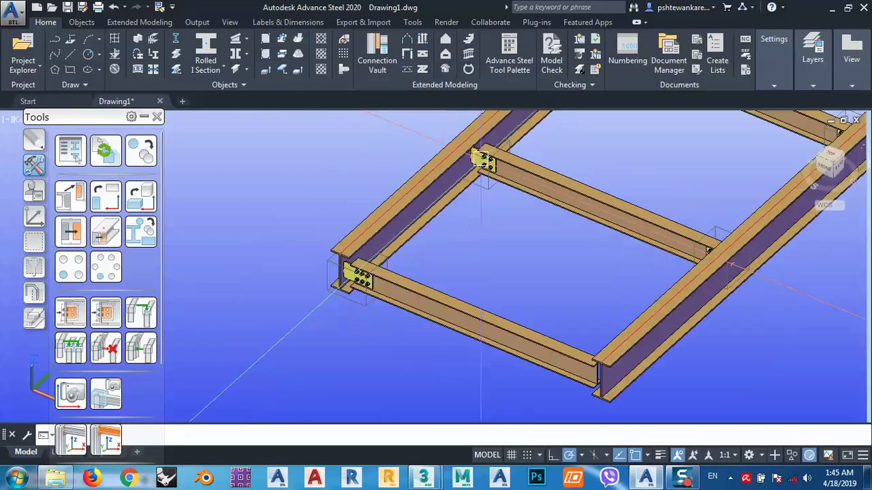
scroll(358, 294, "up", 5)
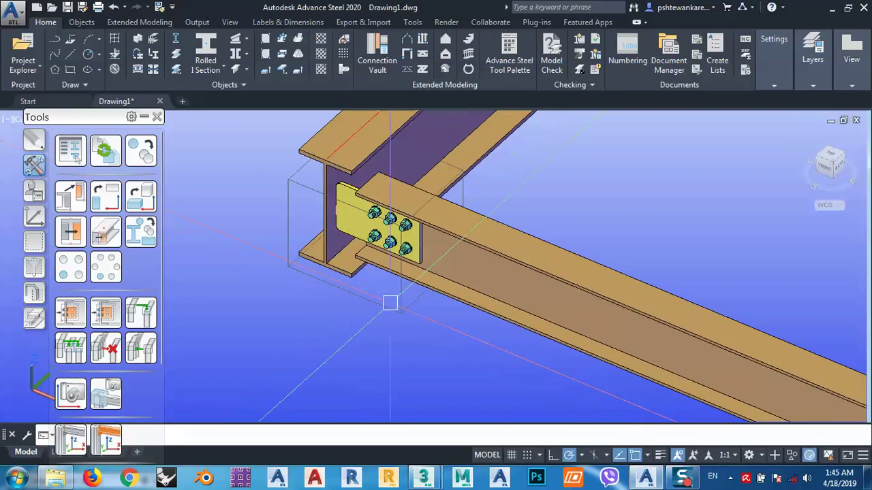
left_click(386, 304)
right_click(278, 317)
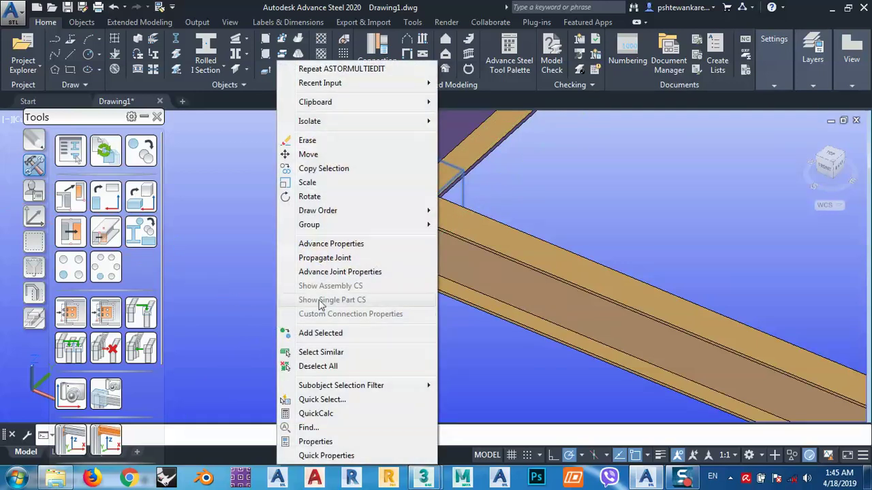
left_click(324, 258)
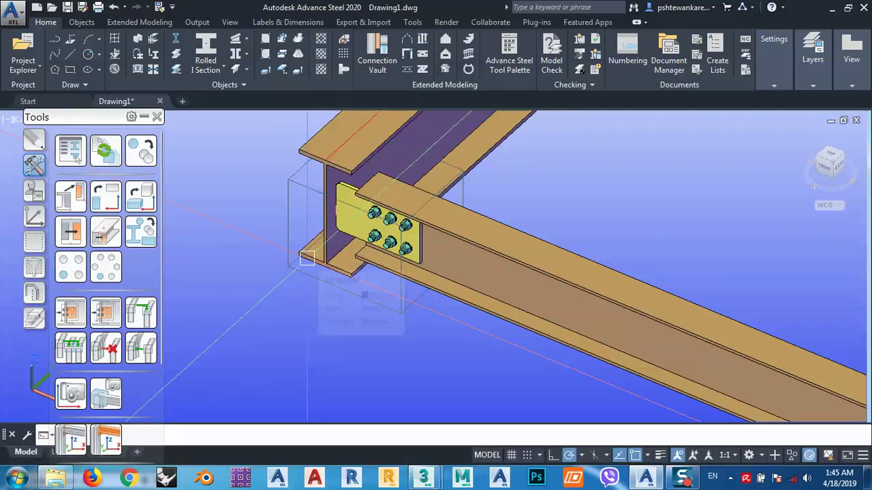
Inspect the joints at all four frame corners and compare their bolt layout with the inner cross beams' joints
scroll(289, 271, "down", 5)
middle_click_drag(592, 374, 516, 333)
scroll(470, 360, "down", 5)
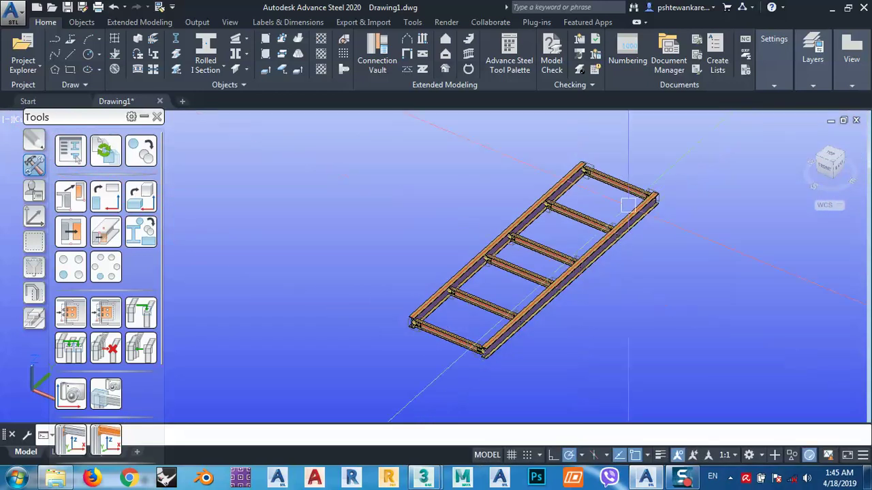
scroll(490, 196, "up", 8)
scroll(491, 196, "down", 6)
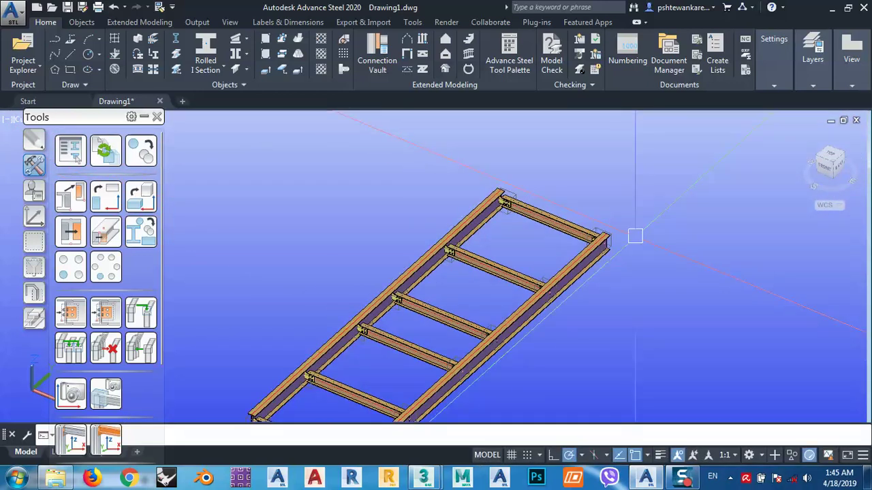
scroll(593, 242, "up", 5)
middle_click_drag(565, 248, 640, 236, "shift")
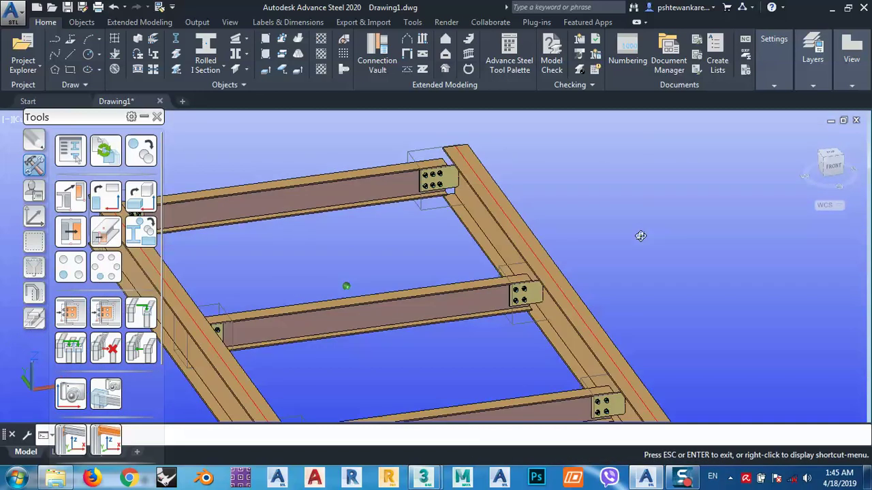
middle_click_drag(492, 230, 399, 233, "shift")
middle_click_drag(365, 197, 596, 158)
scroll(621, 156, "down", 3)
middle_click_drag(315, 288, 551, 206)
middle_click_drag(332, 345, 389, 316)
scroll(389, 317, "up", 3)
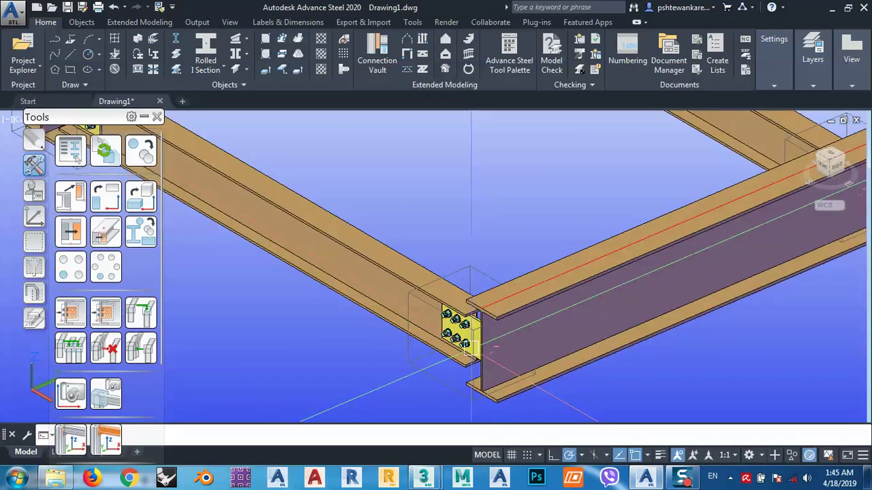
scroll(443, 225, "down", 3)
scroll(473, 257, "up", 2)
scroll(473, 256, "up", 2)
scroll(403, 229, "up", 1)
middle_click_drag(403, 230, 470, 232, "shift")
scroll(472, 258, "down", 3)
key("Escape")
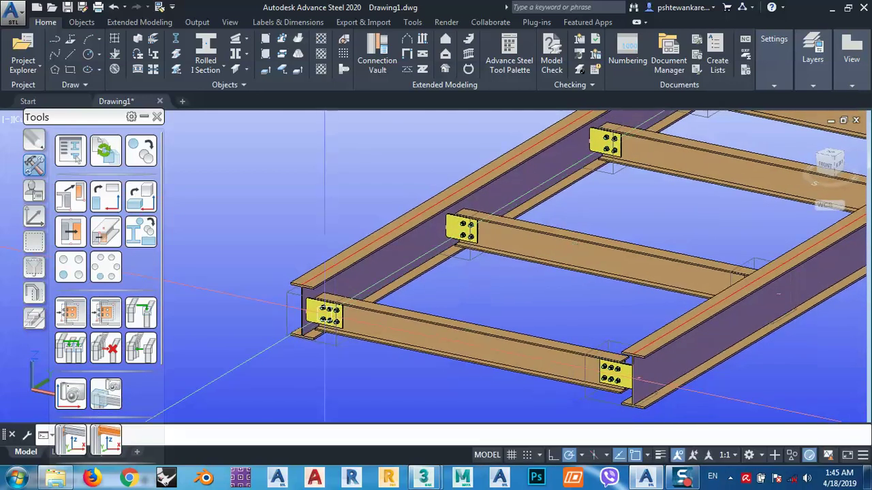
middle_click_drag(519, 331, 480, 319)
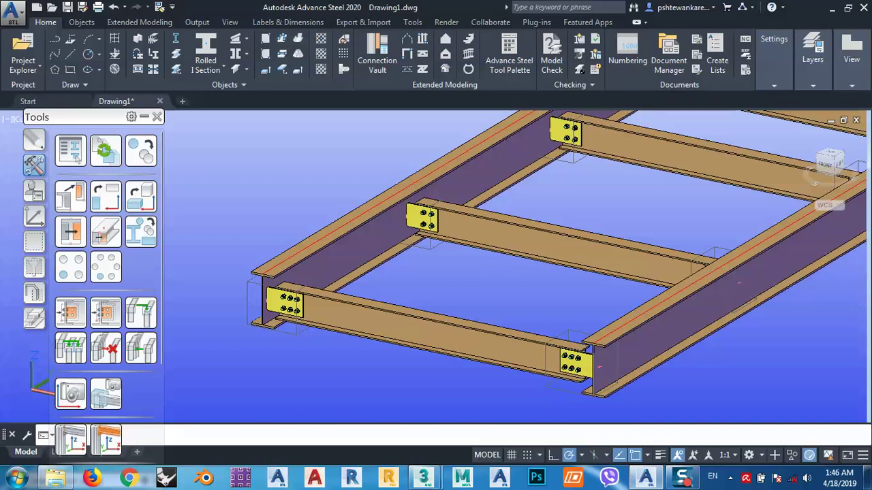